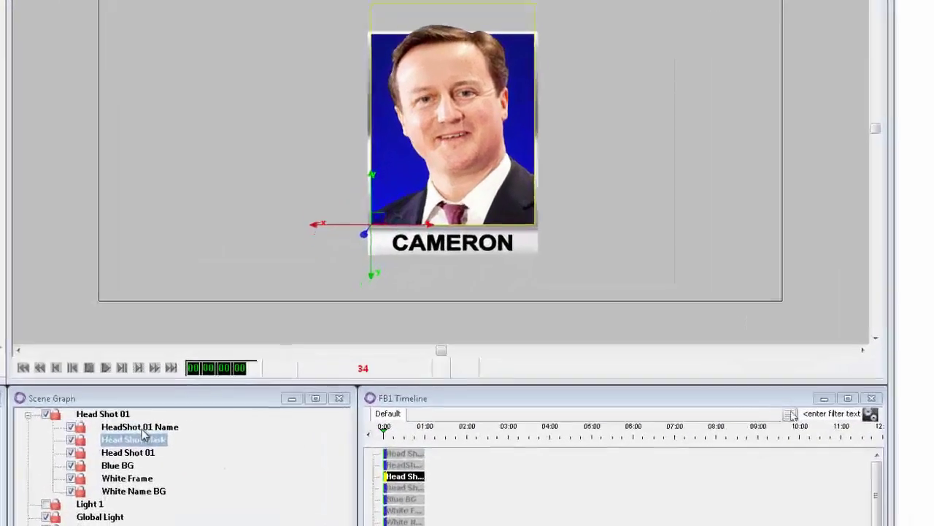
Step: Examine the Head Shot 01 group's name template properties, the head shot image's metadata rule, and the background and frame layers
{"action": "double_click", "coordinate": [183, 423]}
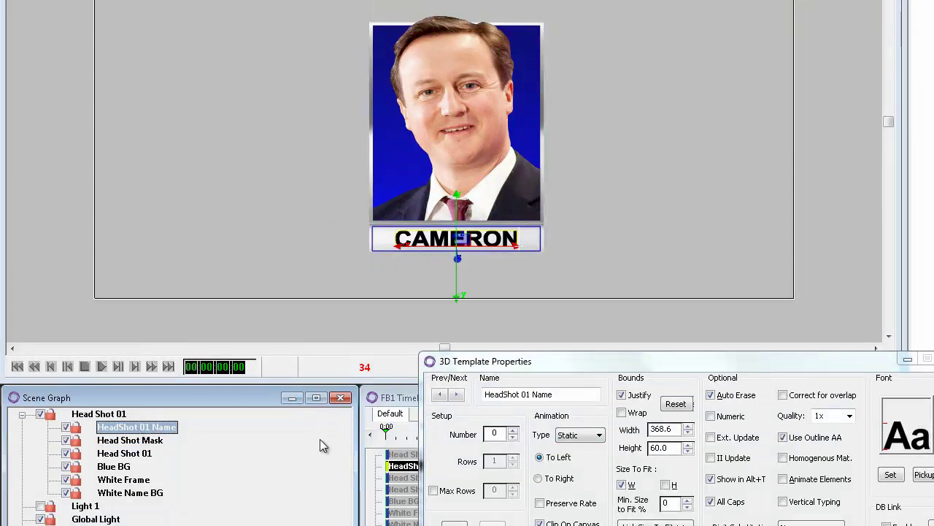
{"action": "left_click", "coordinate": [138, 453]}
{"action": "right_click", "coordinate": [136, 456]}
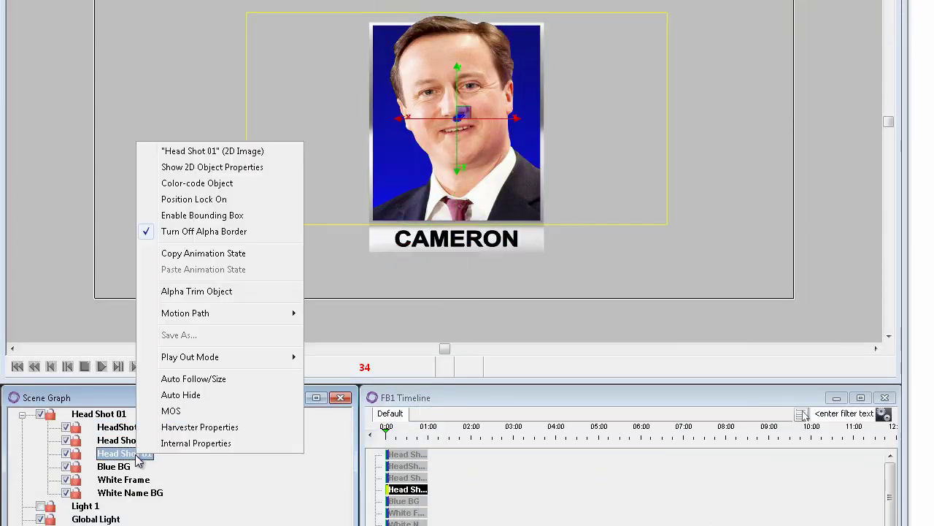
{"action": "left_click", "coordinate": [194, 167]}
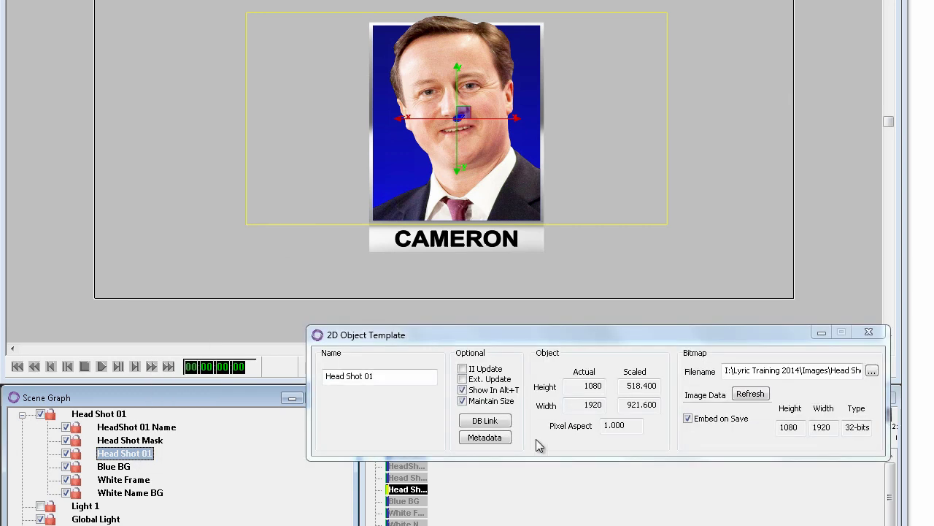
{"action": "left_click", "coordinate": [485, 437]}
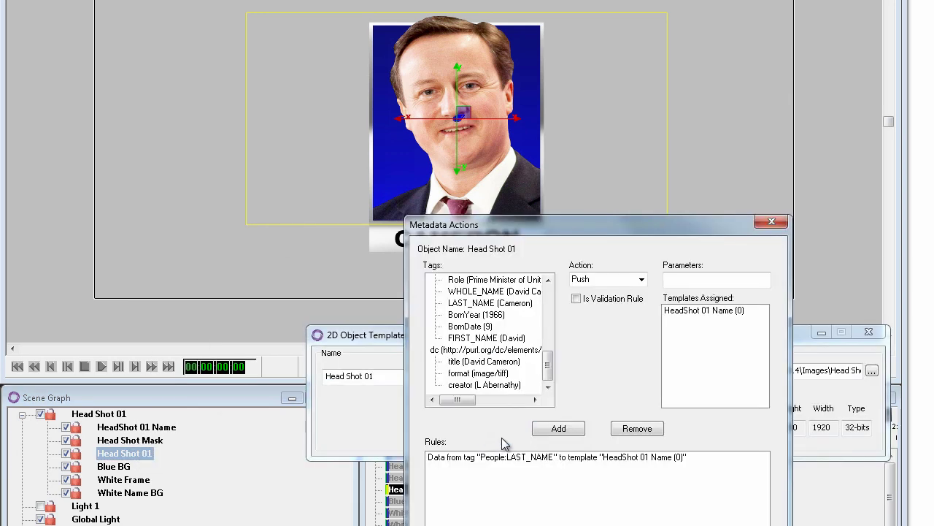
{"action": "key", "text": "Escape"}
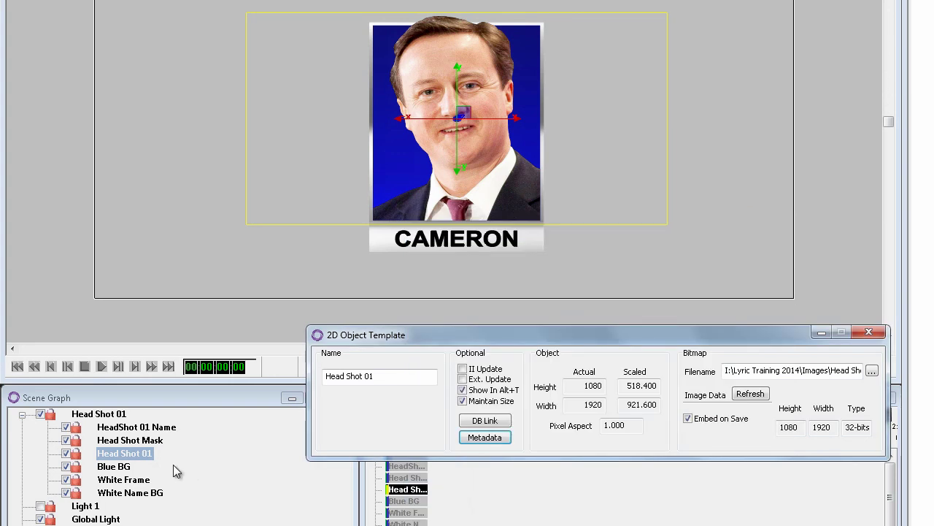
{"action": "left_click", "coordinate": [122, 467]}
{"action": "left_click", "coordinate": [123, 480]}
{"action": "left_click", "coordinate": [123, 492]}
Step: Collapse the Head Shot 01 group and create three duplicates of it in the scene
{"action": "left_click", "coordinate": [112, 416]}
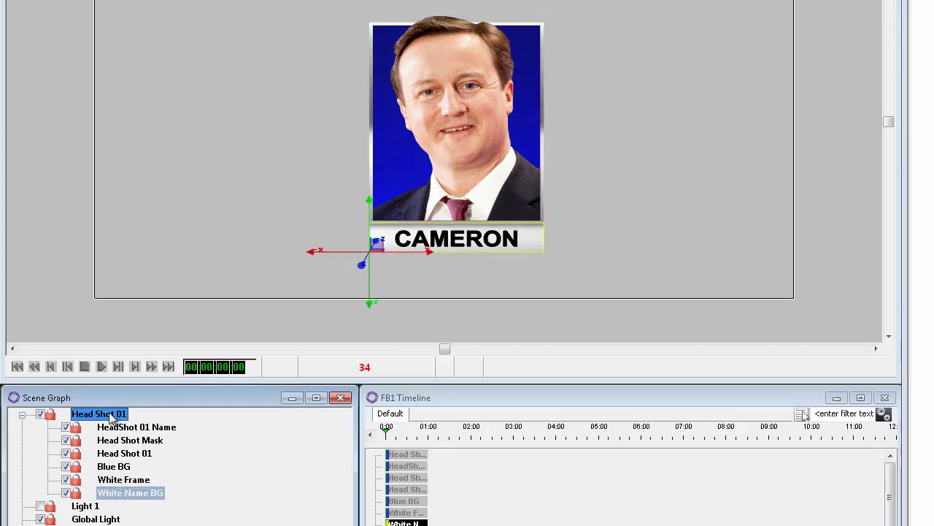
{"action": "left_click", "coordinate": [23, 415]}
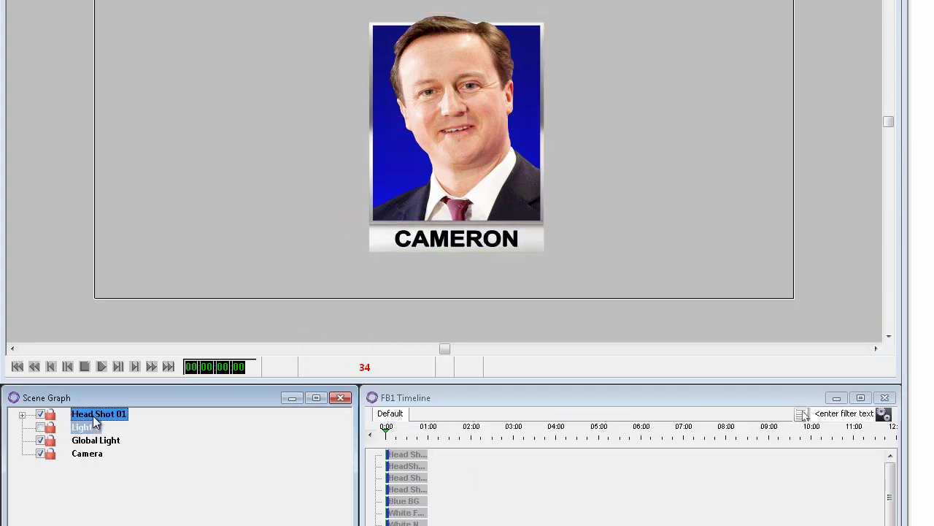
{"action": "key", "text": "ctrl+v"}
{"action": "key", "text": "ctrl+v"}
{"action": "key", "text": "ctrl+v"}
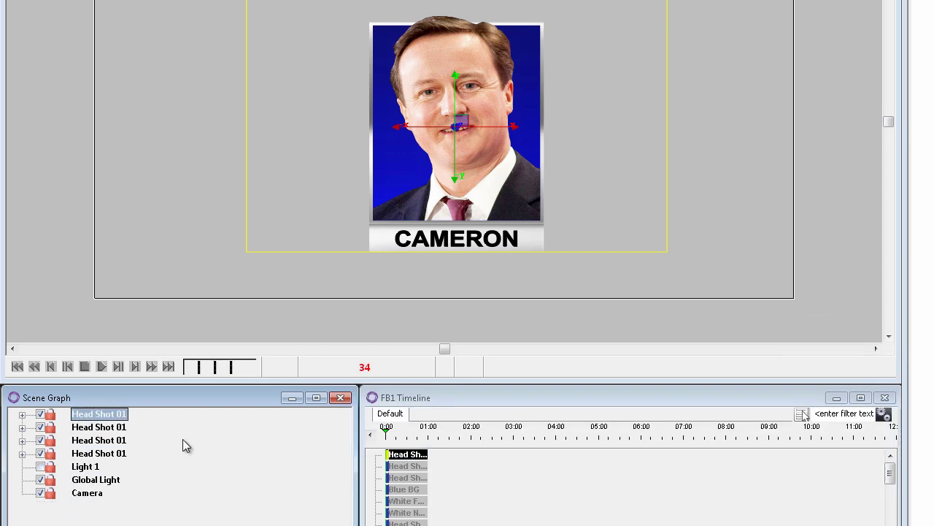
Step: Rename the three duplicated groups as Head Shot 02, Head Shot 03 and Head Shot 04, from the lowest copy upward
{"action": "left_click", "coordinate": [117, 440]}
{"action": "left_click_drag", "start_coordinate": [123, 441], "coordinate": [143, 451]}
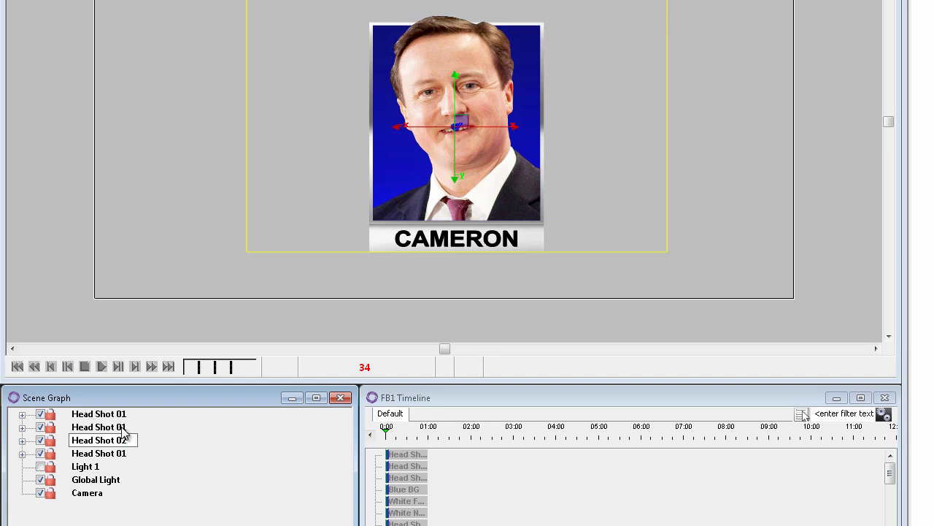
{"action": "left_click", "coordinate": [117, 427]}
{"action": "left_click", "coordinate": [123, 430]}
{"action": "left_click_drag", "start_coordinate": [123, 430], "coordinate": [154, 435]}
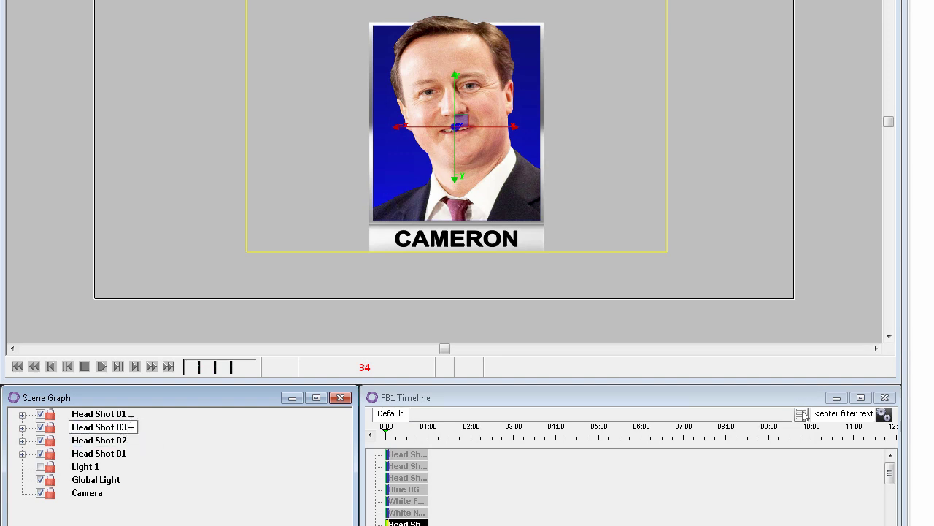
{"action": "type", "text": "3"}
{"action": "left_click", "coordinate": [123, 415]}
{"action": "type", "text": "4"}
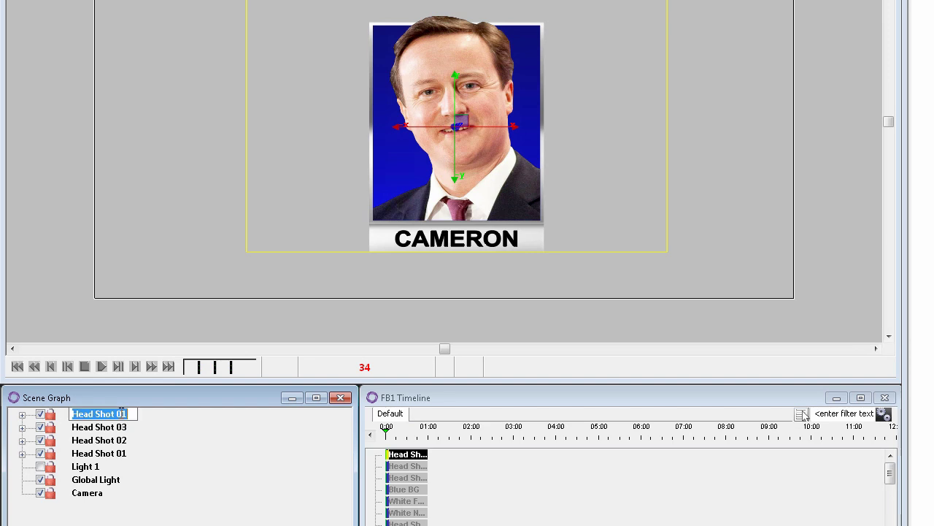
Step: Rename the head shot image inside the Head Shot 02 group as Head Shot 02
{"action": "left_click", "coordinate": [106, 441]}
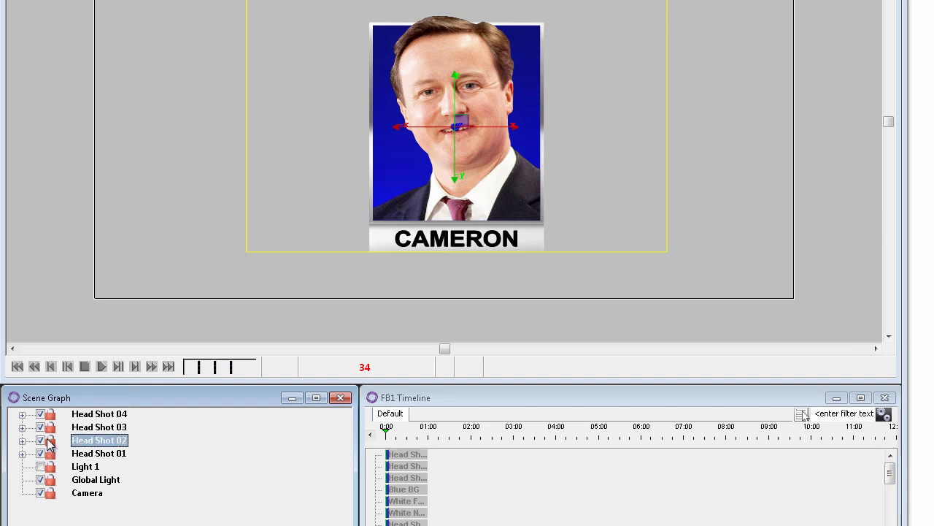
{"action": "left_click", "coordinate": [22, 440]}
{"action": "double_click", "coordinate": [148, 481]}
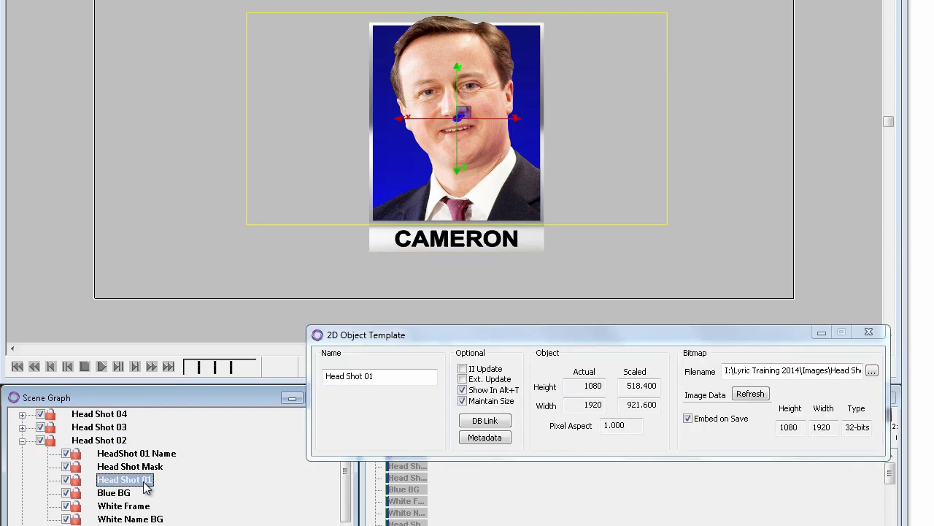
{"action": "left_click", "coordinate": [146, 482]}
{"action": "left_click_drag", "start_coordinate": [146, 481], "coordinate": [174, 488]}
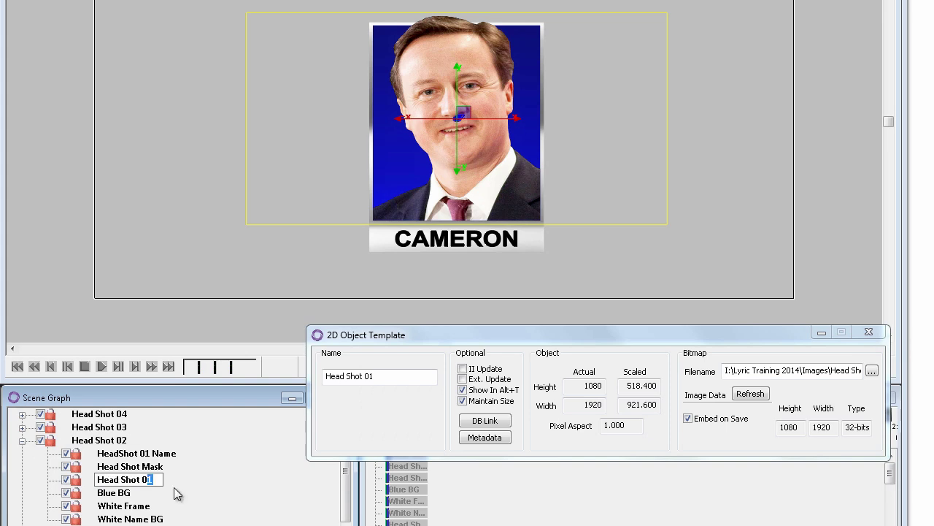
Step: Rename the text template inside the Head Shot 02 group as HeadShot 02 Name
{"action": "left_click", "coordinate": [146, 453]}
{"action": "left_click", "coordinate": [146, 453]}
{"action": "left_click", "coordinate": [145, 454]}
{"action": "key", "text": "Delete"}
{"action": "type", "text": "2"}
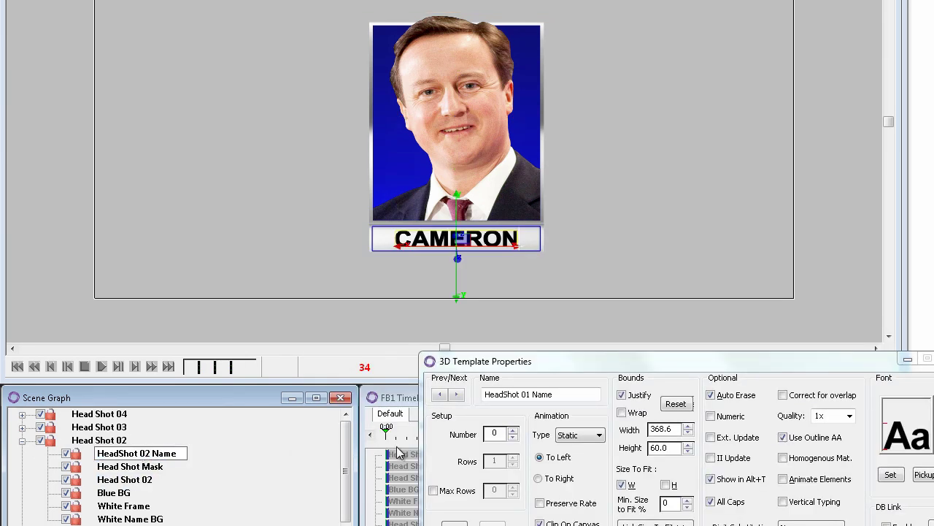
Step: Set the template number of the name text to 1 in the Head Shot 02 group and to 3 in the Head Shot 04 group
{"action": "left_click", "coordinate": [514, 432]}
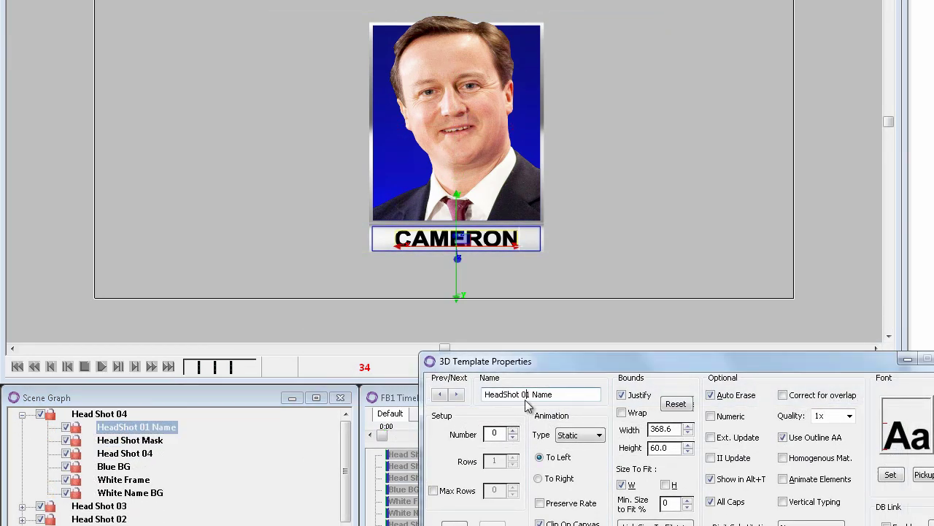
{"action": "left_click", "coordinate": [511, 435]}
Step: Add a metadata rule to the Head Shot 02 image that pushes the LAST_NAME tag to template HeadShot 02 Name (1)
{"action": "left_click", "coordinate": [88, 519]}
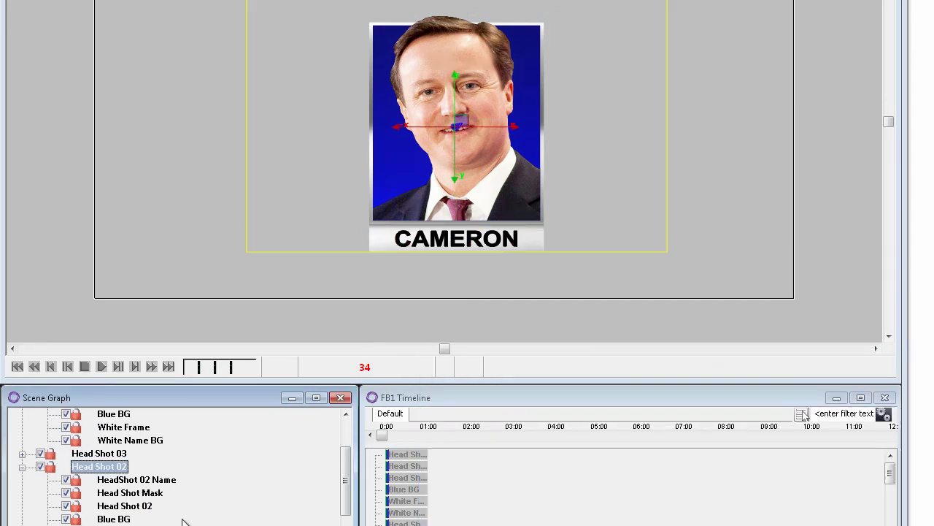
{"action": "double_click", "coordinate": [137, 507]}
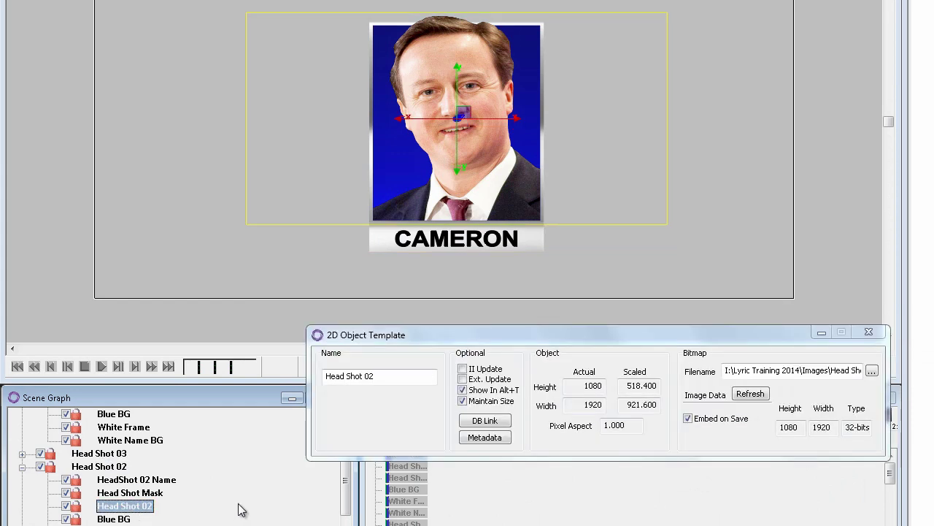
{"action": "left_click", "coordinate": [485, 438]}
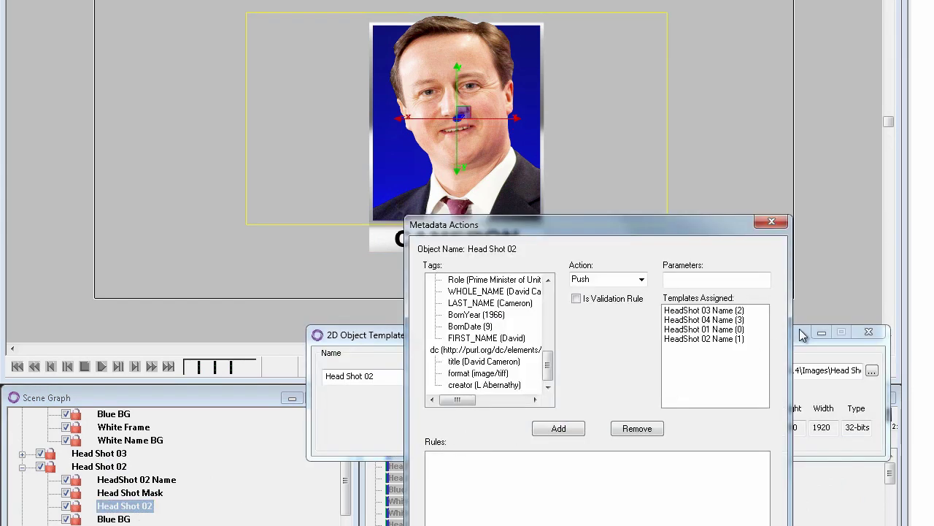
{"action": "left_click", "coordinate": [707, 341]}
{"action": "left_click", "coordinate": [513, 307]}
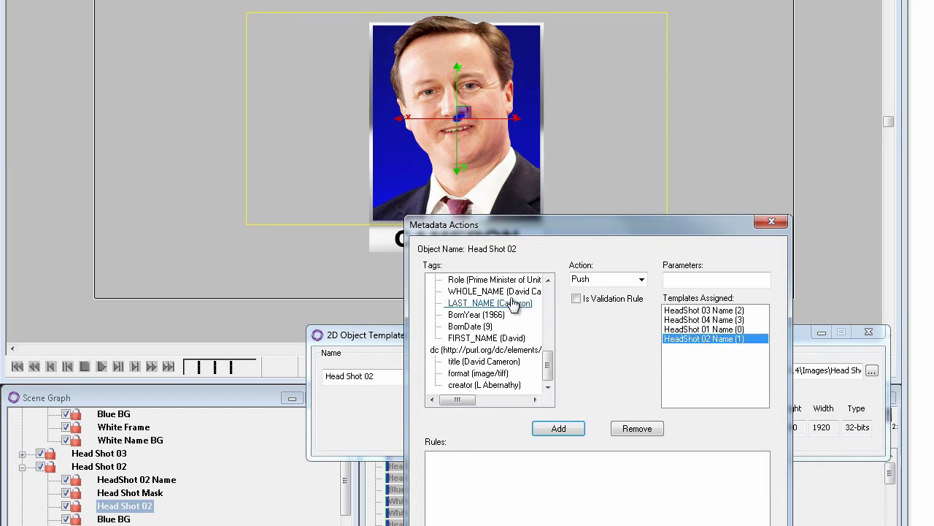
{"action": "left_click", "coordinate": [559, 428]}
{"action": "key", "text": "Return"}
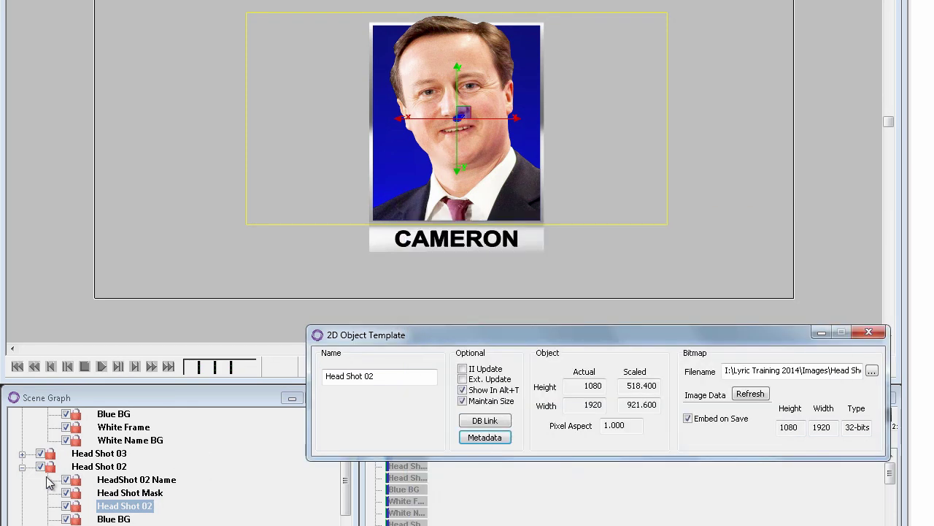
Step: Add a metadata rule to the Head Shot 03 image that pushes the LAST_NAME tag to template HeadShot 03 Name (2)
{"action": "left_click", "coordinate": [22, 468]}
{"action": "left_click", "coordinate": [22, 480]}
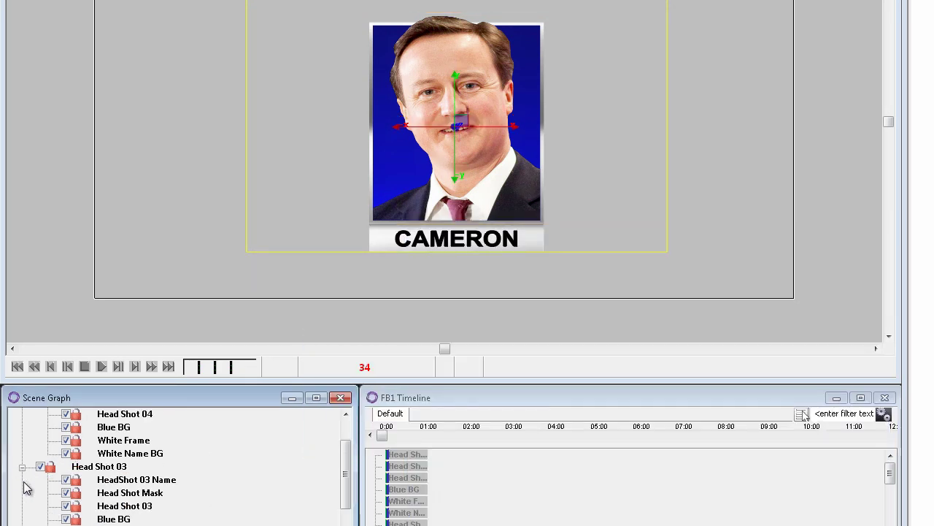
{"action": "double_click", "coordinate": [136, 508]}
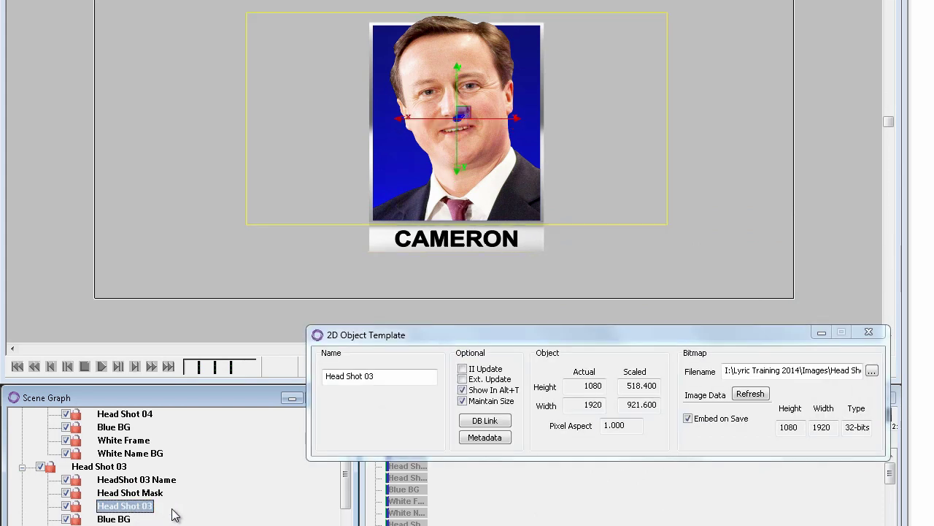
{"action": "left_click", "coordinate": [484, 442]}
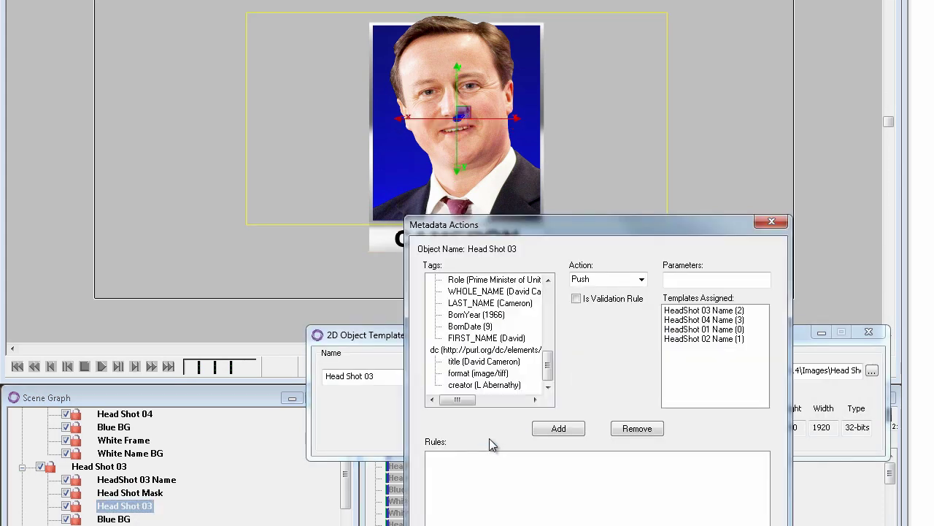
{"action": "left_click", "coordinate": [515, 305]}
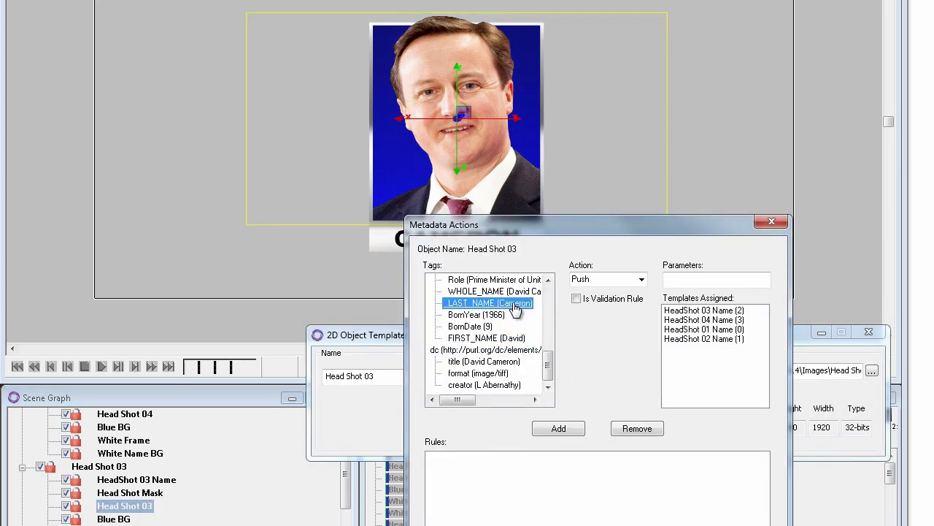
{"action": "left_click", "coordinate": [705, 311]}
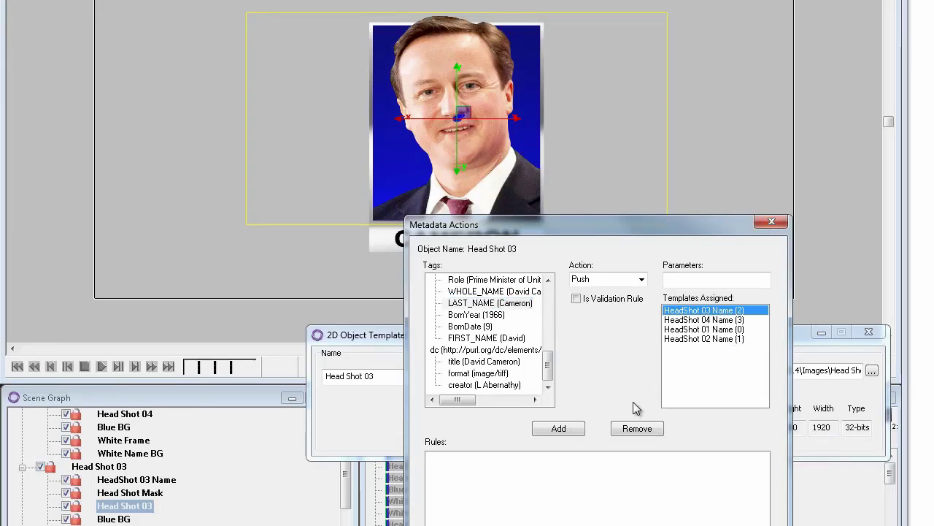
{"action": "left_click", "coordinate": [559, 429]}
{"action": "left_click", "coordinate": [589, 521]}
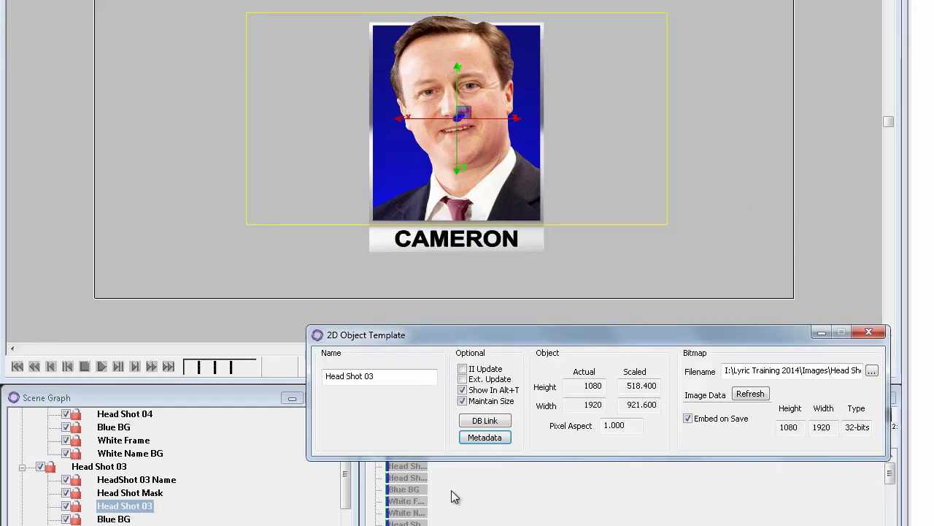
Step: Add a metadata rule to the Head Shot 04 image that pushes the LAST_NAME tag to template HeadShot 04 Name (3)
{"action": "left_click", "coordinate": [146, 414]}
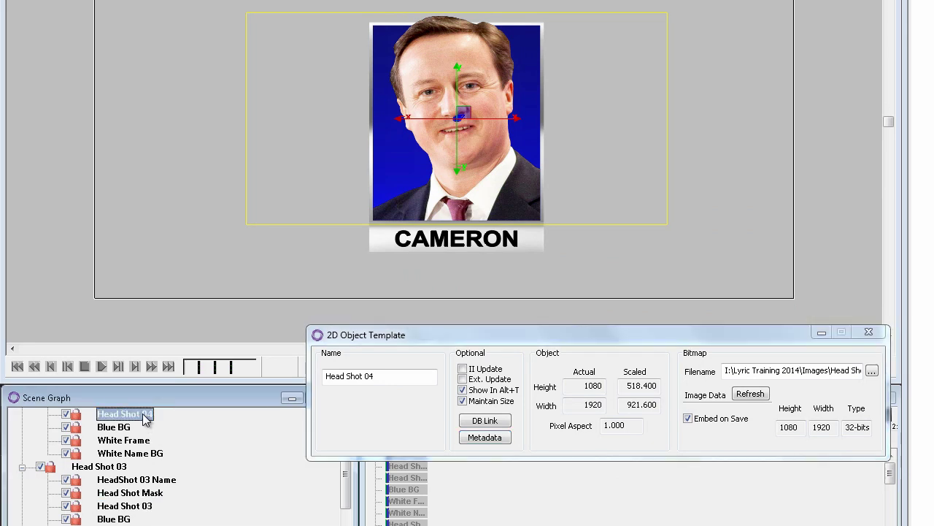
{"action": "left_click", "coordinate": [499, 440]}
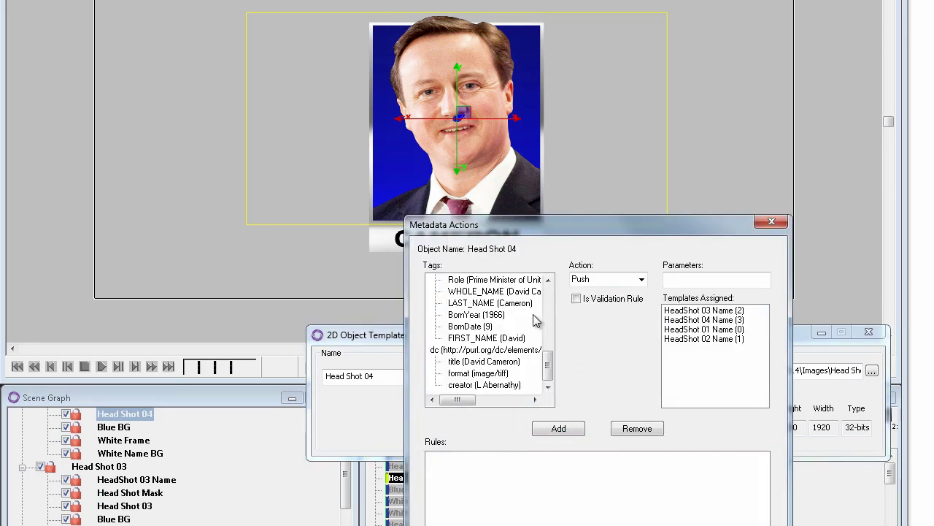
{"action": "left_click", "coordinate": [514, 302]}
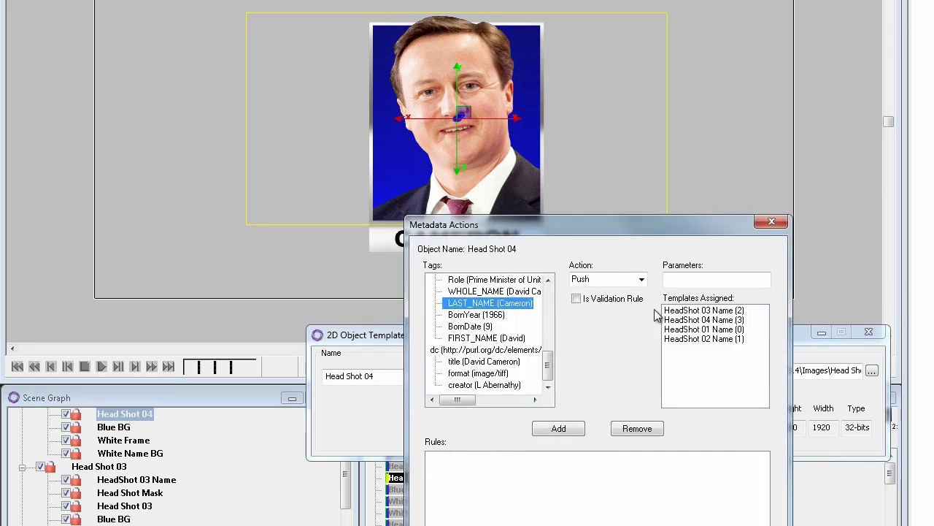
{"action": "left_click", "coordinate": [708, 322]}
{"action": "left_click", "coordinate": [560, 431]}
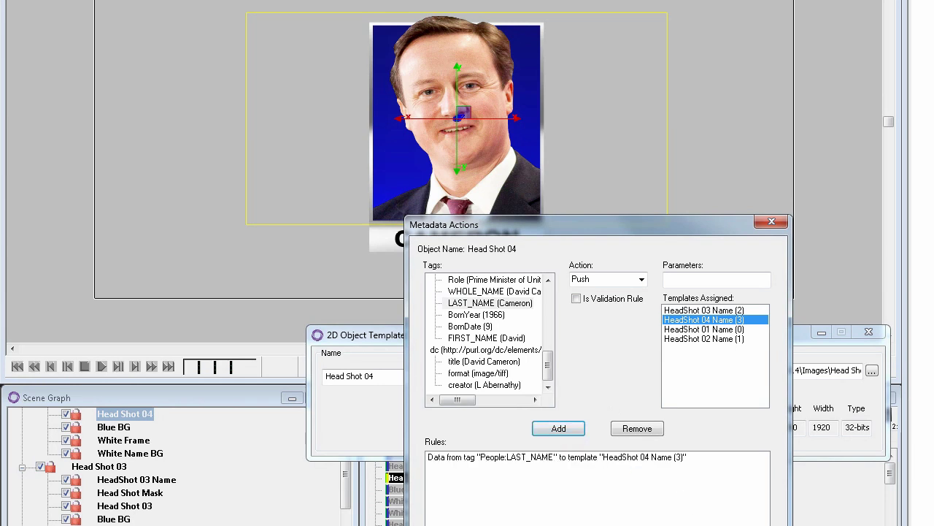
{"action": "key", "text": "Return"}
Step: Group the Head Shot 01, 02, 03 and 04 groups together under one parent group
{"action": "left_click", "coordinate": [23, 467]}
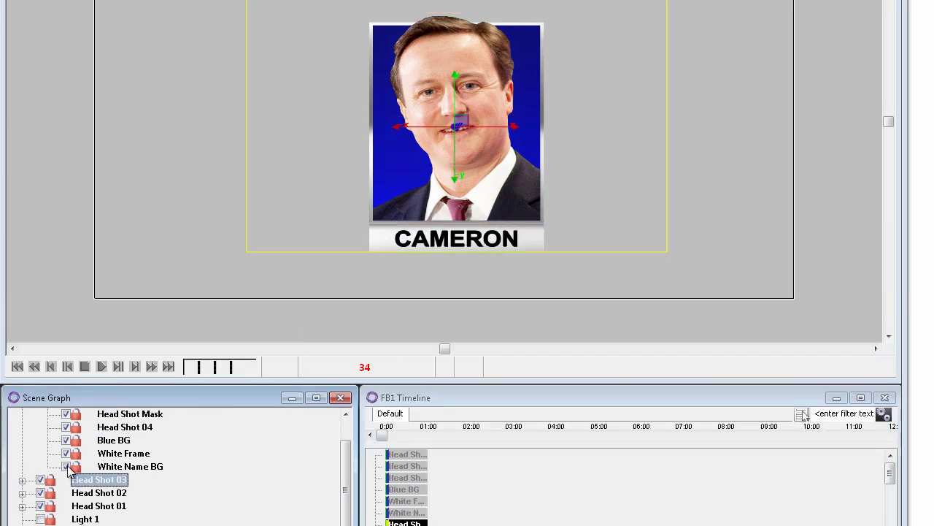
{"action": "scroll", "coordinate": [316, 476], "scroll_direction": "up", "scroll_amount": 2}
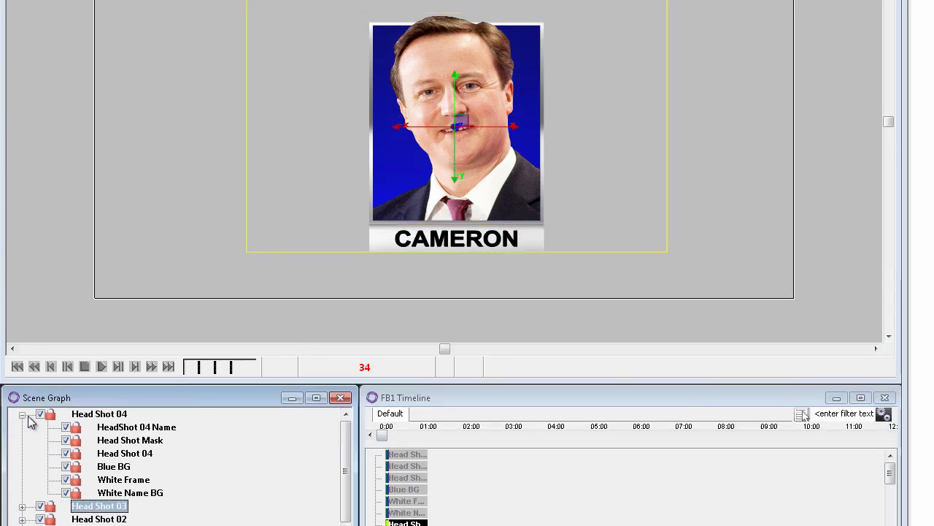
{"action": "left_click", "coordinate": [24, 414]}
{"action": "left_click", "coordinate": [108, 454]}
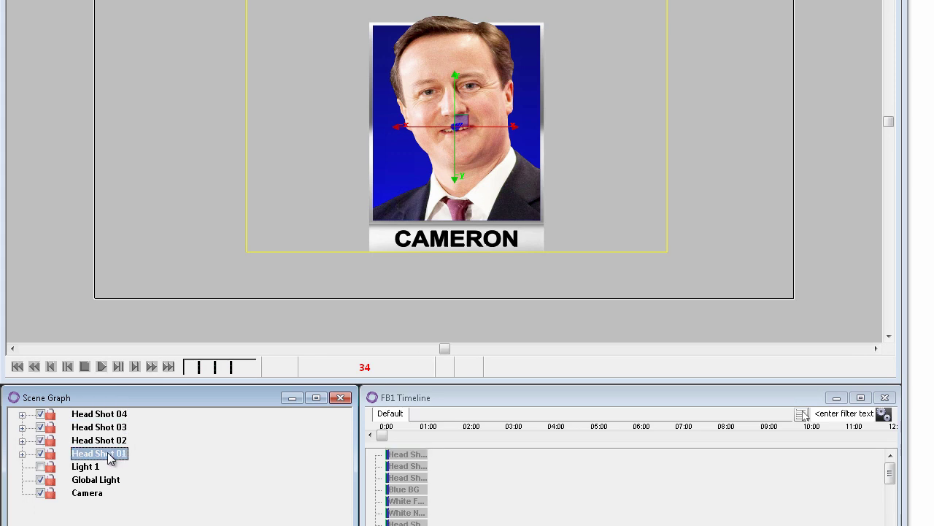
{"action": "double_click", "coordinate": [108, 454]}
{"action": "left_click_drag", "start_coordinate": [108, 456], "coordinate": [104, 430]}
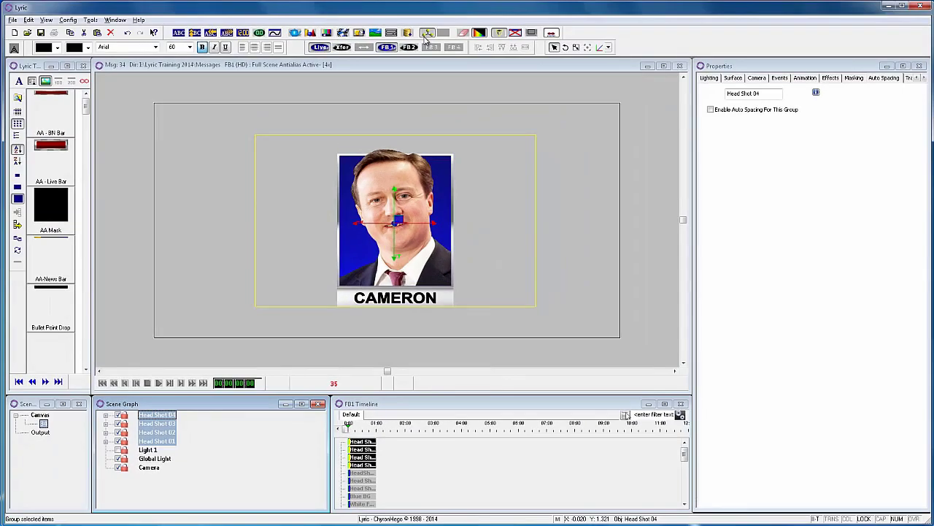
{"action": "left_click", "coordinate": [427, 33]}
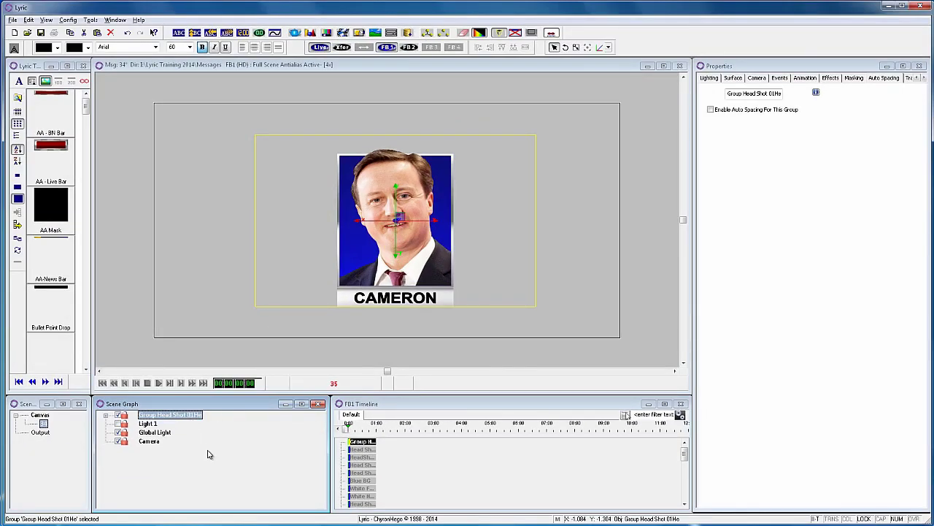
Step: Rename the new parent group as Top Group
{"action": "key", "text": "F2"}
{"action": "type", "text": "Top Group"}
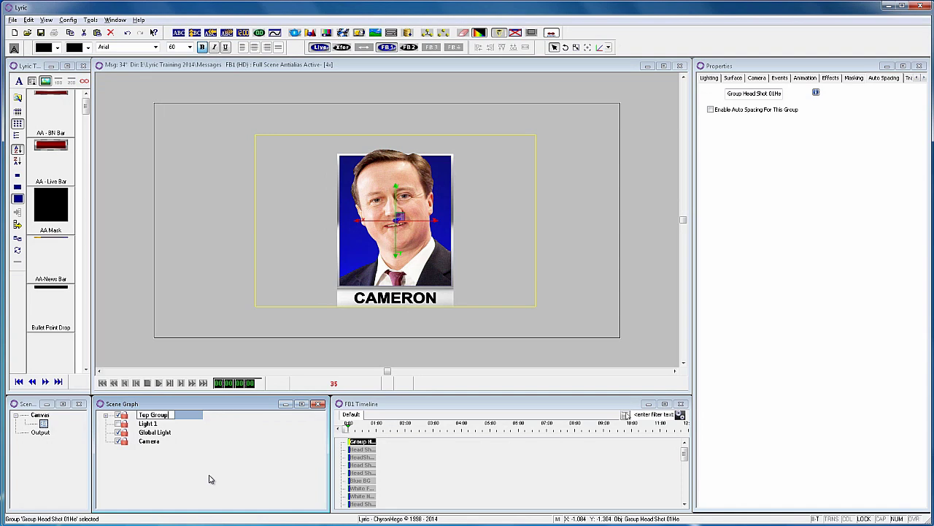
{"action": "key", "text": "Return"}
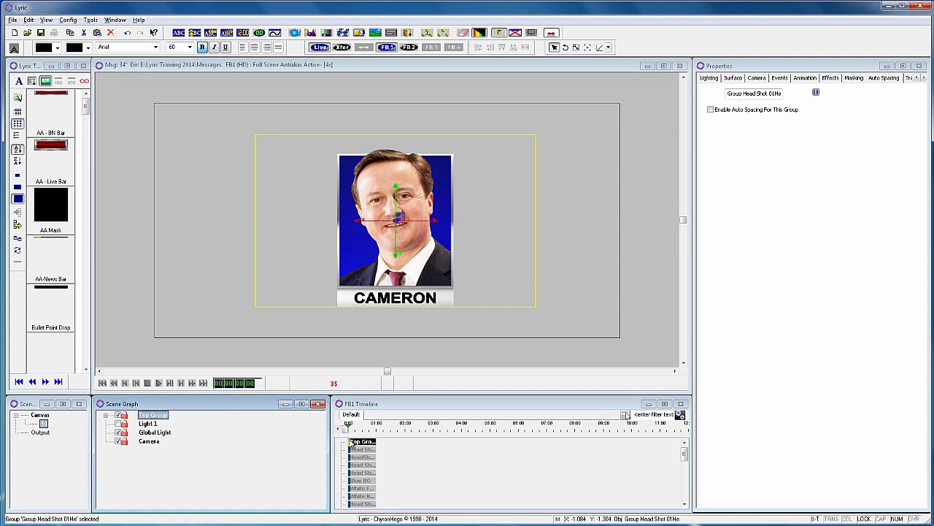
Step: Enable auto spacing for Top Group and set the minimum offset space between items to -1.250
{"action": "left_click", "coordinate": [710, 110]}
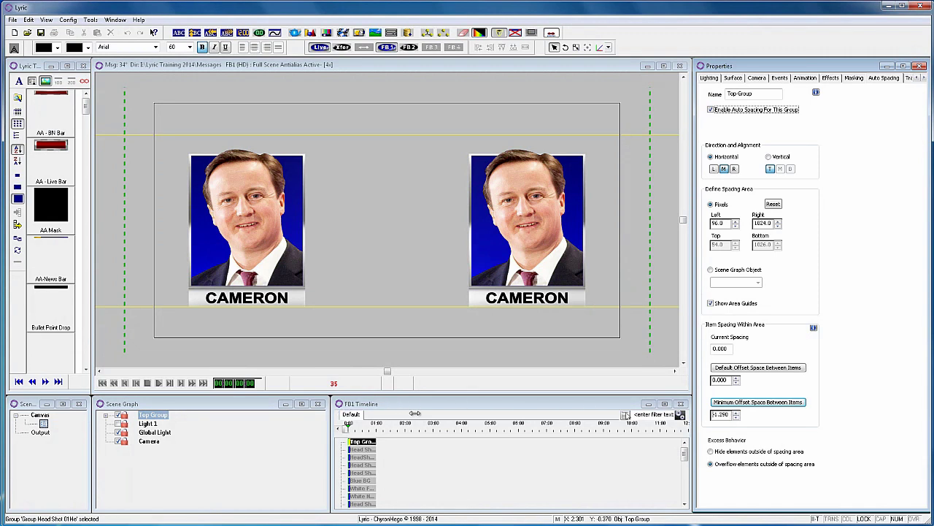
{"action": "left_click_drag", "start_coordinate": [436, 416], "coordinate": [441, 420]}
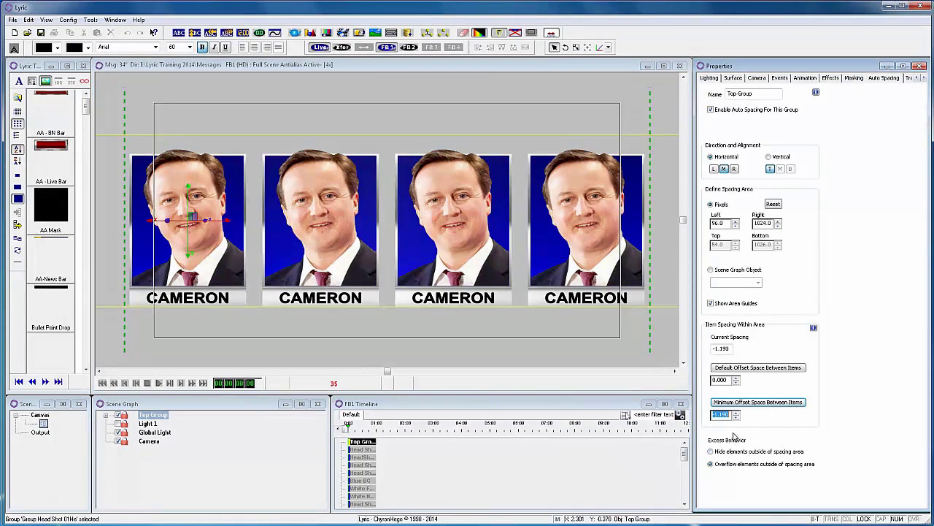
{"action": "key", "text": "Return"}
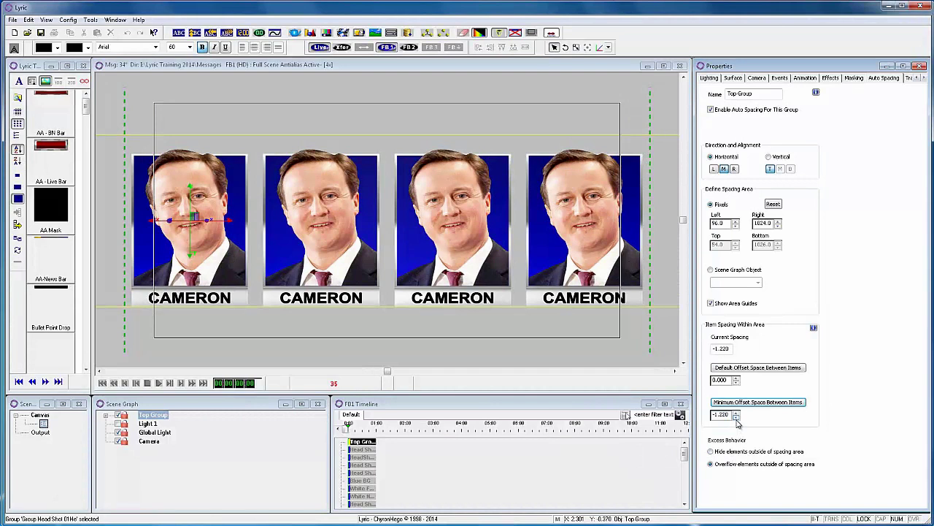
{"action": "left_click", "coordinate": [736, 417]}
{"action": "left_click", "coordinate": [735, 417]}
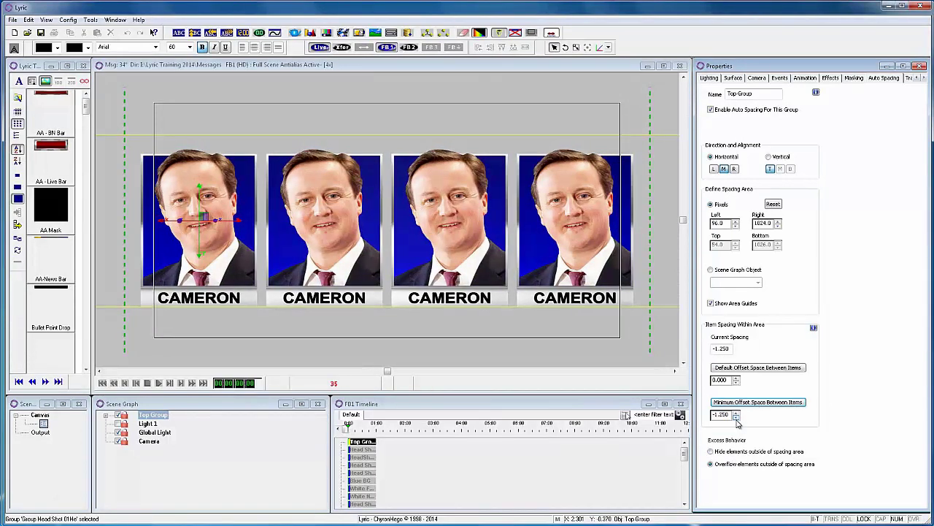
Step: Set the Head Shot 01 group to auto-hide when HeadShot 01 Name is empty
{"action": "left_click", "coordinate": [106, 416]}
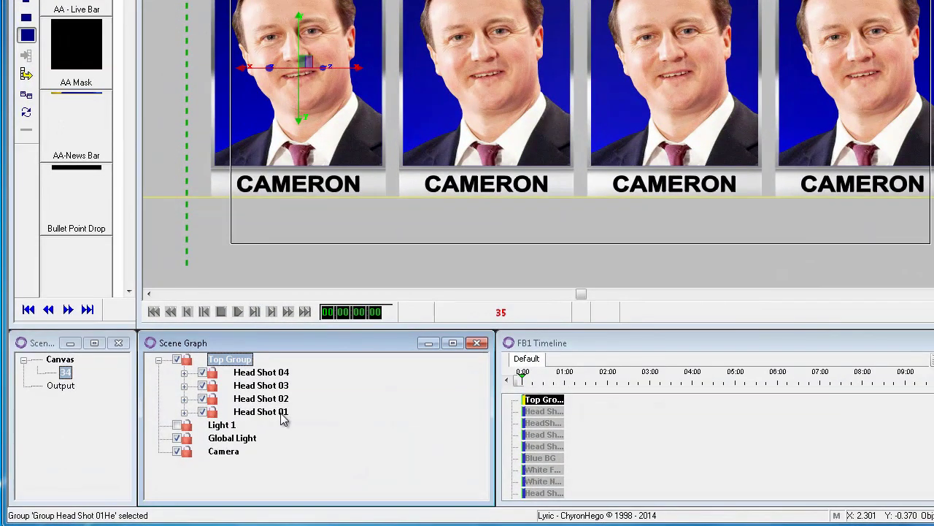
{"action": "right_click", "coordinate": [188, 450]}
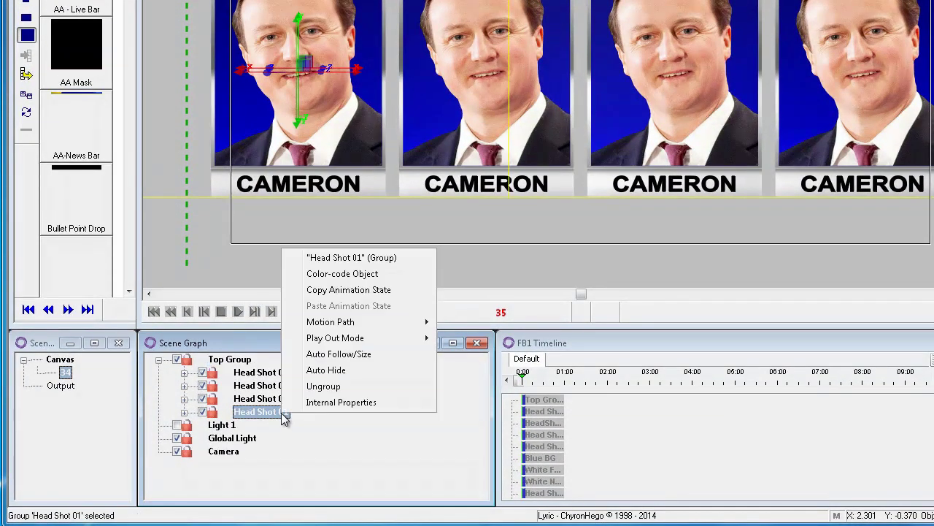
{"action": "left_click", "coordinate": [330, 371]}
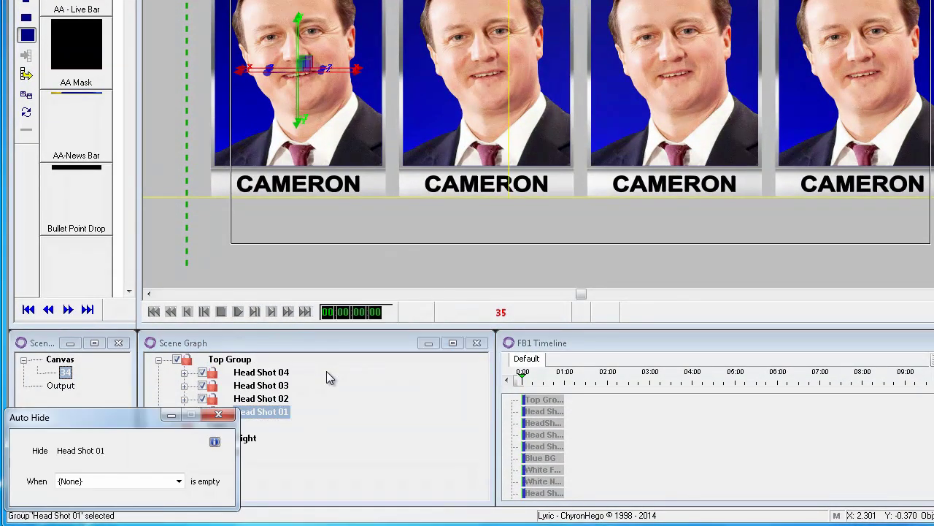
{"action": "left_click", "coordinate": [178, 480]}
{"action": "left_click", "coordinate": [138, 431]}
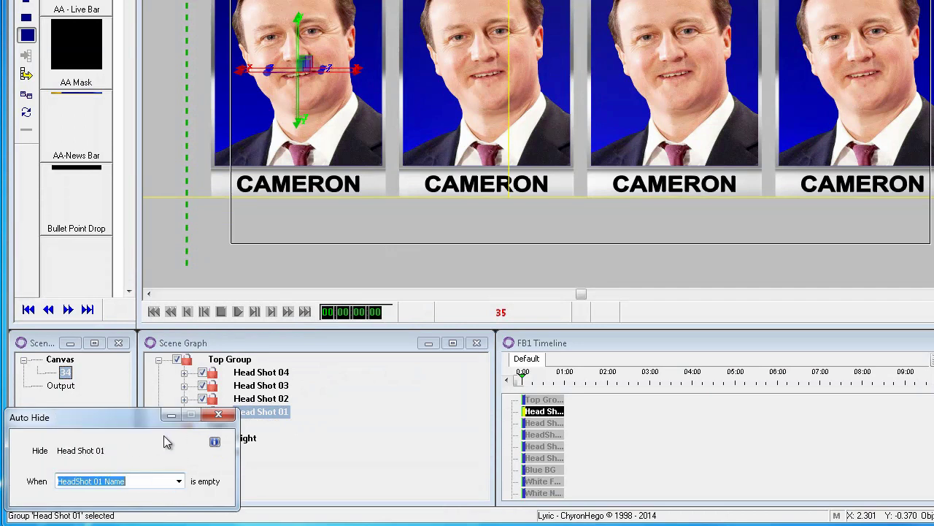
{"action": "left_click", "coordinate": [218, 414]}
Step: Set the Head Shot 02 group to auto-hide when HeadShot 02 Name is empty
{"action": "left_click", "coordinate": [260, 399]}
{"action": "right_click", "coordinate": [272, 401]}
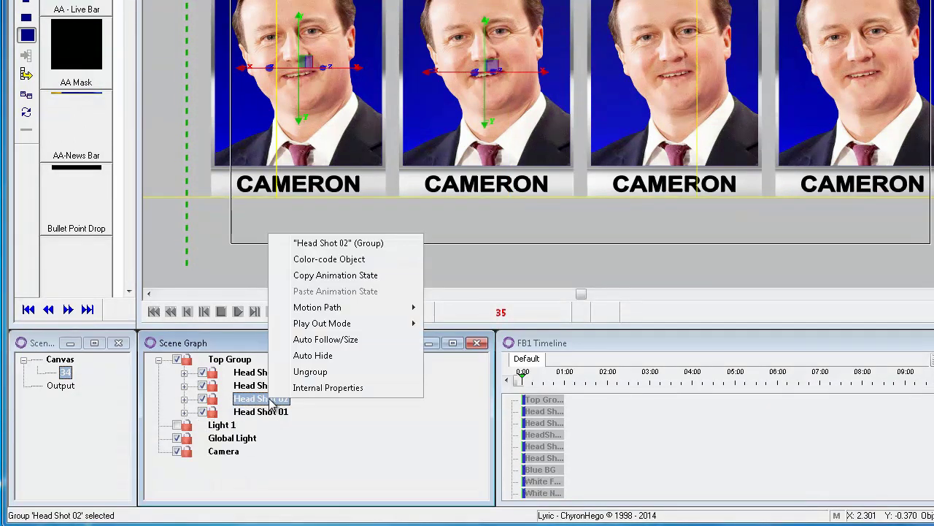
{"action": "left_click", "coordinate": [308, 356]}
{"action": "left_click", "coordinate": [178, 482]}
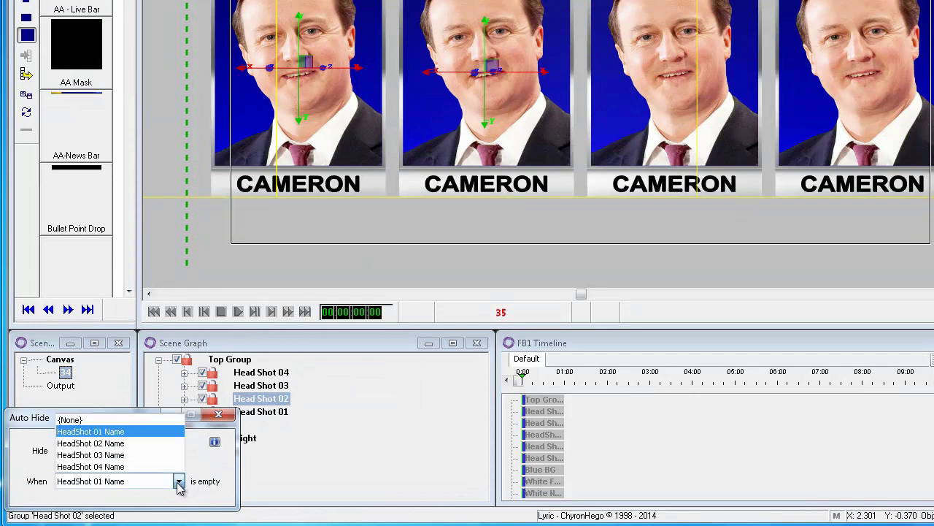
{"action": "left_click", "coordinate": [140, 442]}
{"action": "left_click", "coordinate": [218, 413]}
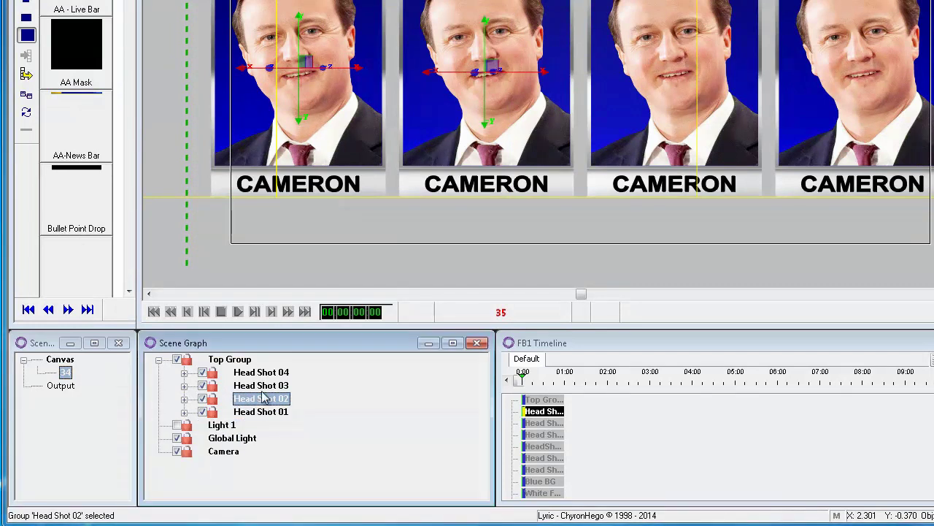
Step: Set the Head Shot 03 group to auto-hide when HeadShot 03 Name is empty
{"action": "right_click", "coordinate": [271, 385]}
{"action": "left_click", "coordinate": [315, 341]}
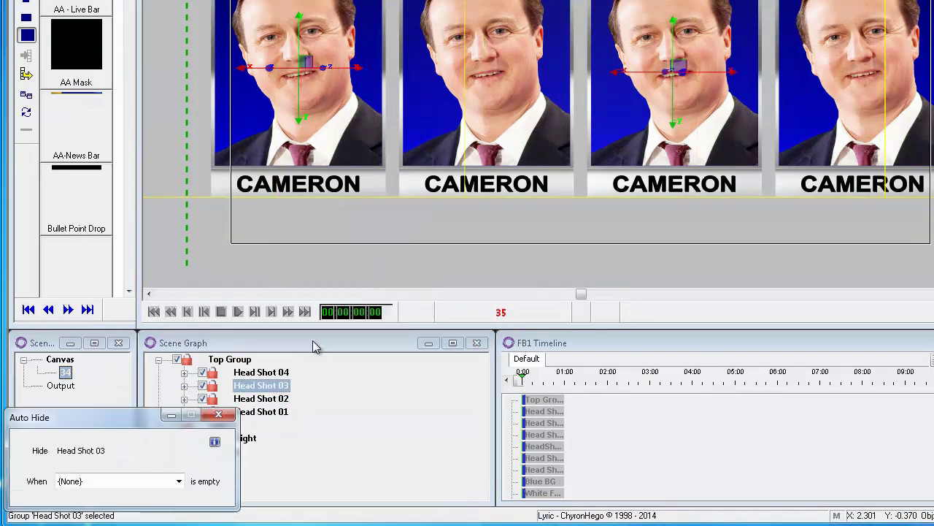
{"action": "left_click", "coordinate": [178, 481]}
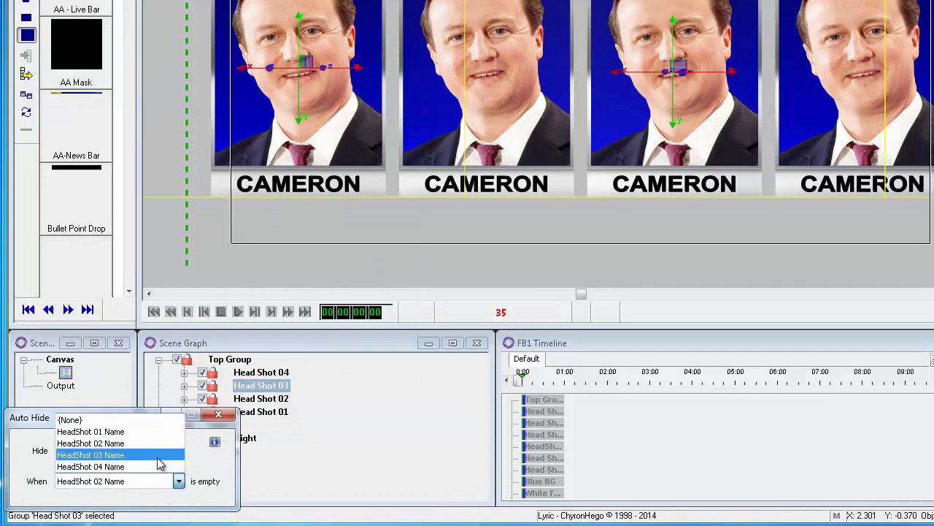
{"action": "left_click", "coordinate": [146, 467]}
{"action": "left_click", "coordinate": [218, 414]}
Step: Set the Head Shot 04 group to auto-hide when HeadShot 04 Name is empty
{"action": "left_click", "coordinate": [261, 373]}
{"action": "right_click", "coordinate": [261, 373]}
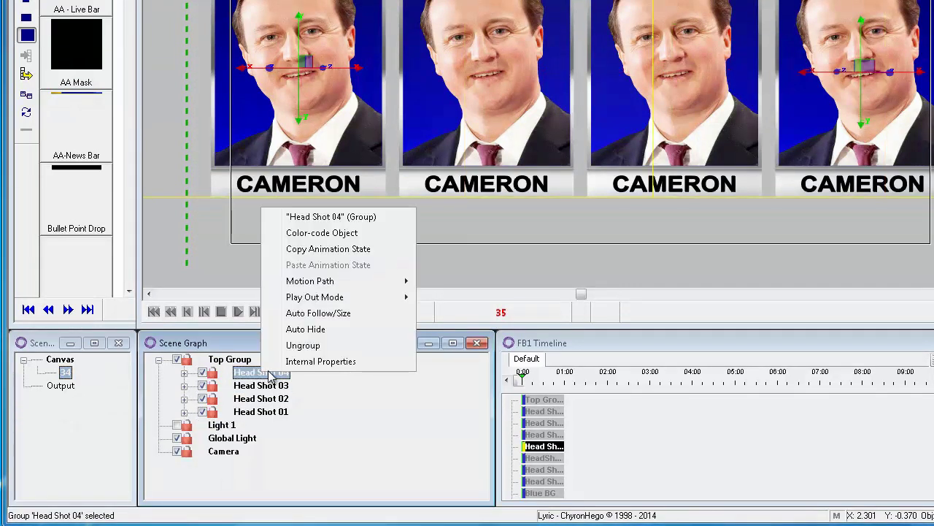
{"action": "left_click", "coordinate": [301, 327]}
{"action": "left_click", "coordinate": [179, 481]}
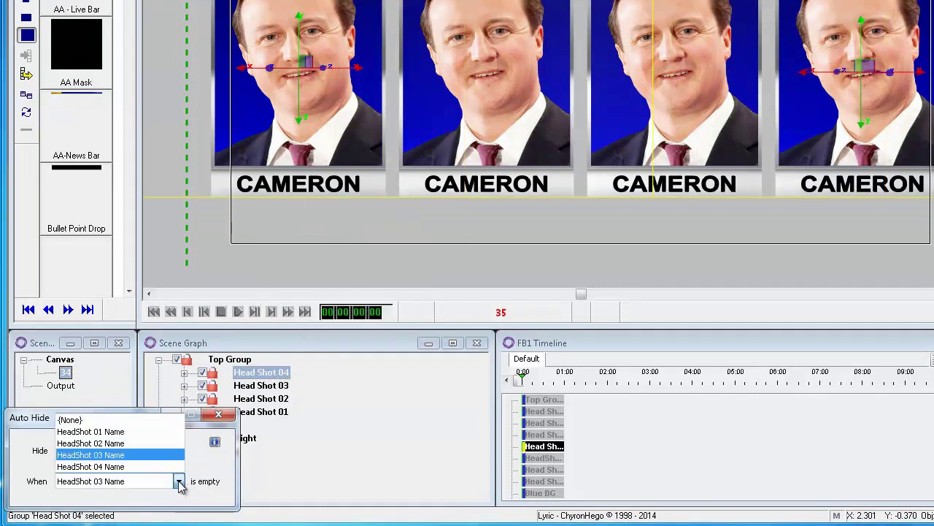
{"action": "left_click", "coordinate": [146, 466]}
{"action": "left_click", "coordinate": [218, 414]}
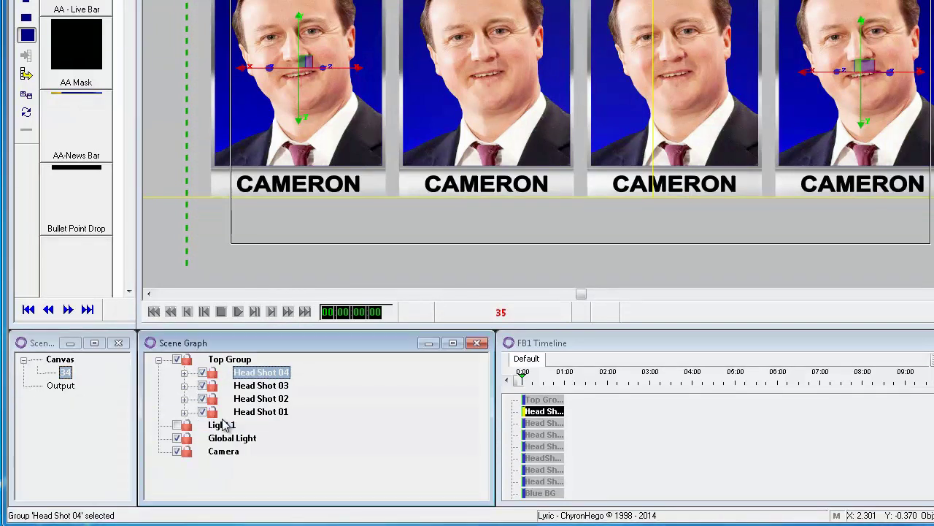
Step: Record the scene as message 35 and open its image templates for updating
{"action": "key", "text": "minus"}
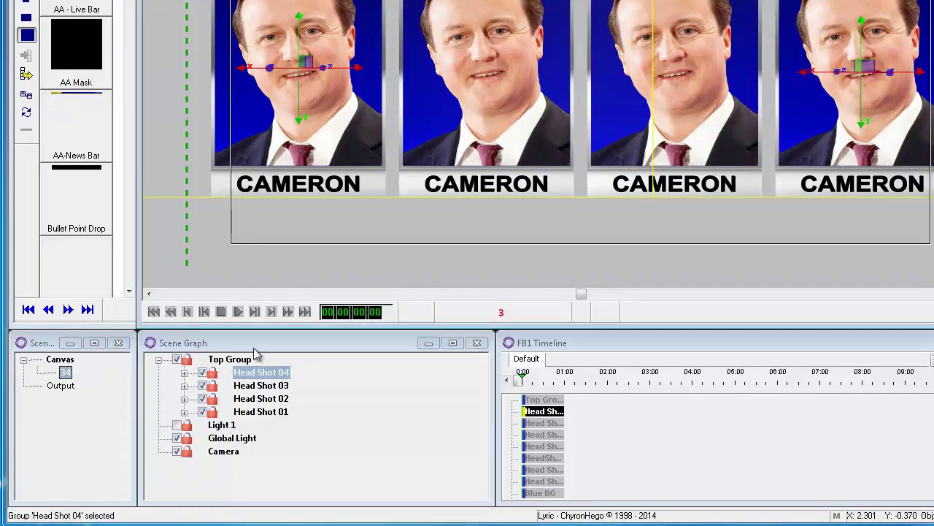
{"action": "key", "text": "ctrl+u"}
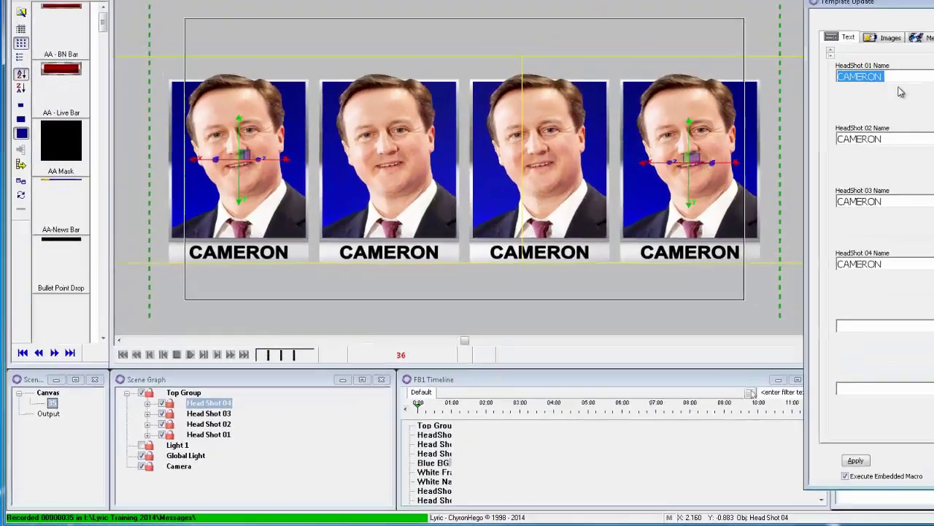
{"action": "left_click", "coordinate": [740, 119]}
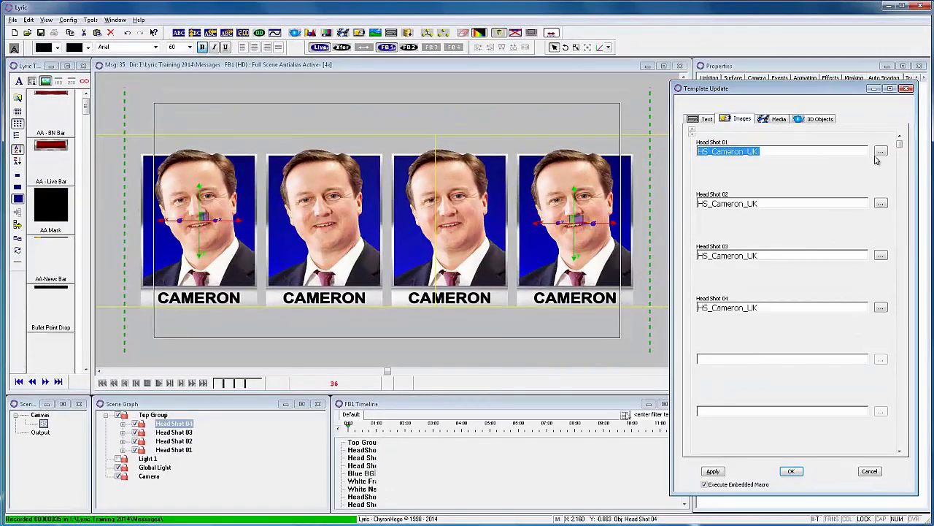
Step: Replace the Head Shot 02 image with HS_Castro_Cuba.tif and the Head Shot 03 image with HS_Merkel_Germany.tif
{"action": "left_click", "coordinate": [881, 204]}
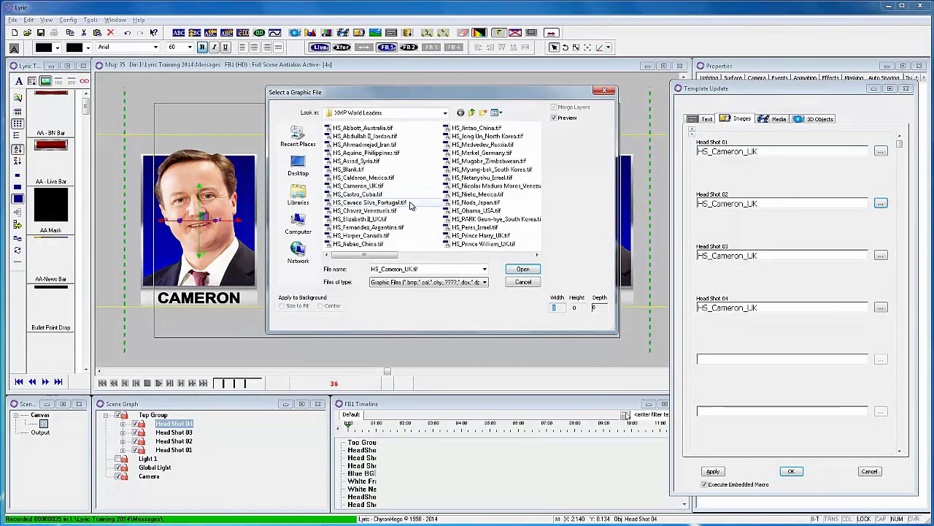
{"action": "double_click", "coordinate": [357, 193]}
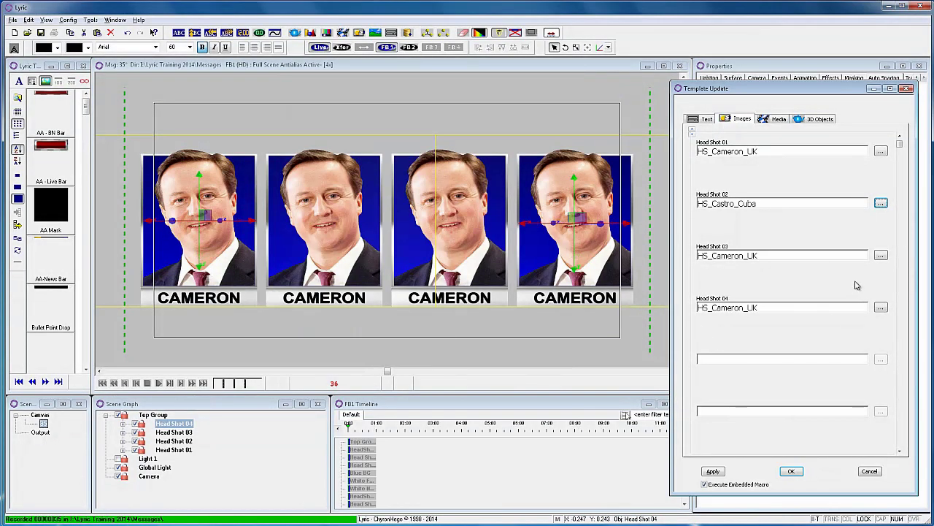
{"action": "left_click", "coordinate": [881, 255]}
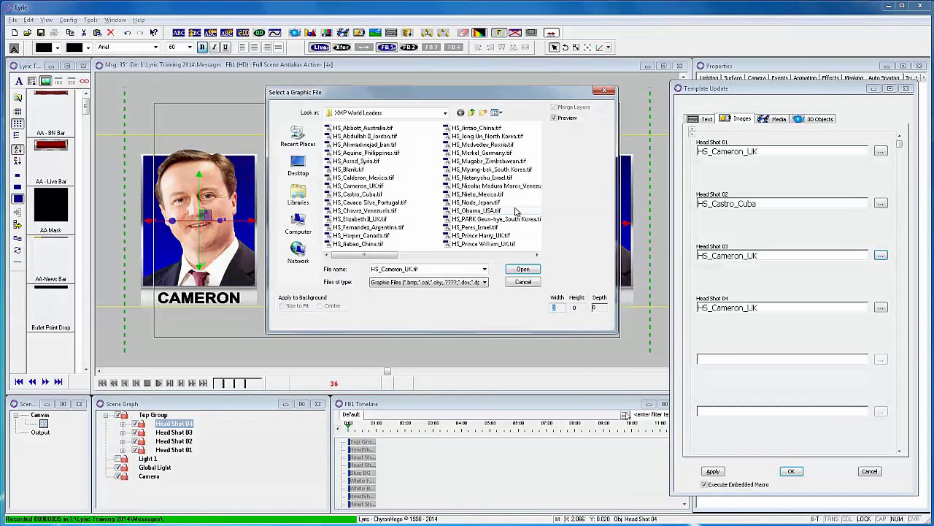
{"action": "left_click", "coordinate": [494, 160]}
{"action": "left_click", "coordinate": [523, 268]}
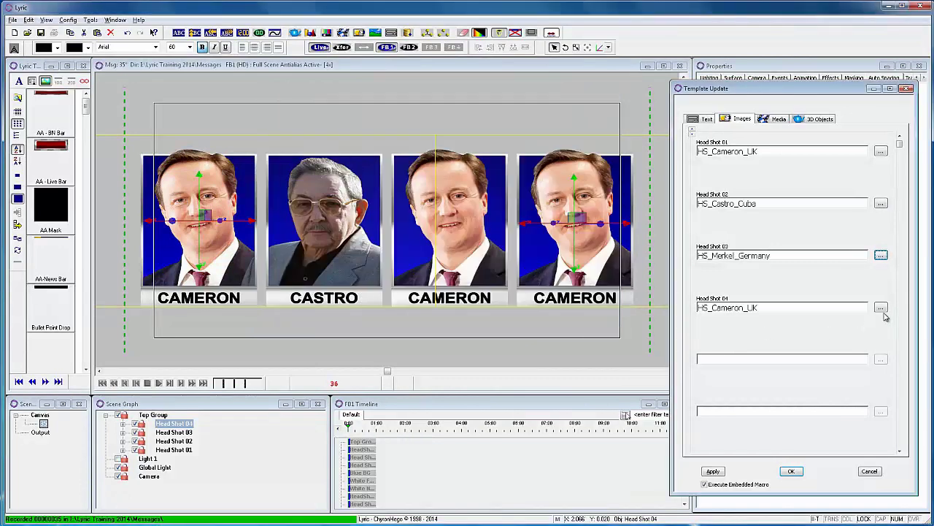
Step: Replace the Head Shot 04 image with HS_Blank.tif and apply the template update
{"action": "left_click", "coordinate": [881, 307]}
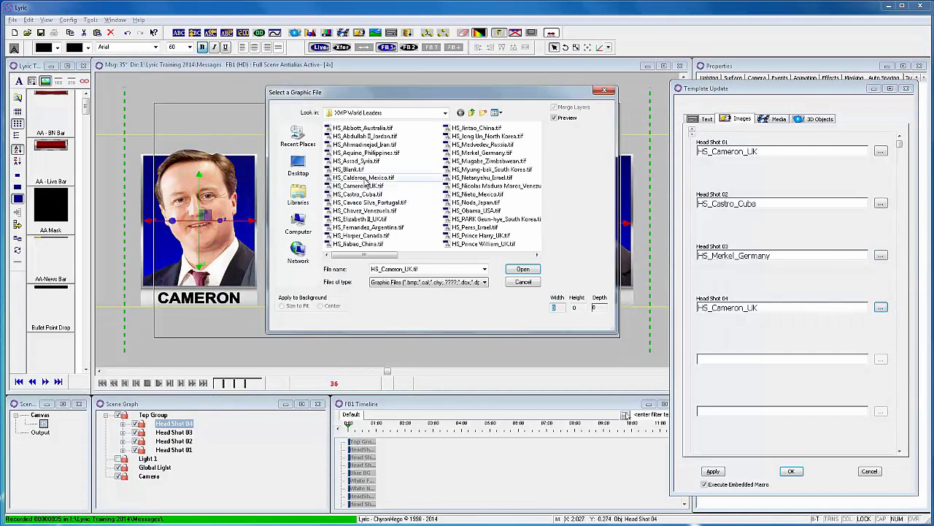
{"action": "left_click", "coordinate": [352, 169]}
{"action": "left_click", "coordinate": [515, 270]}
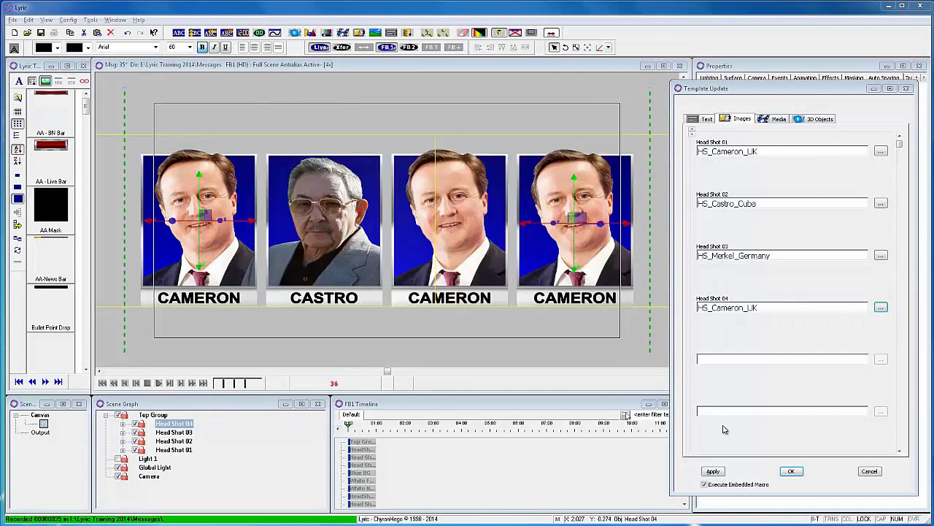
{"action": "left_click", "coordinate": [714, 472]}
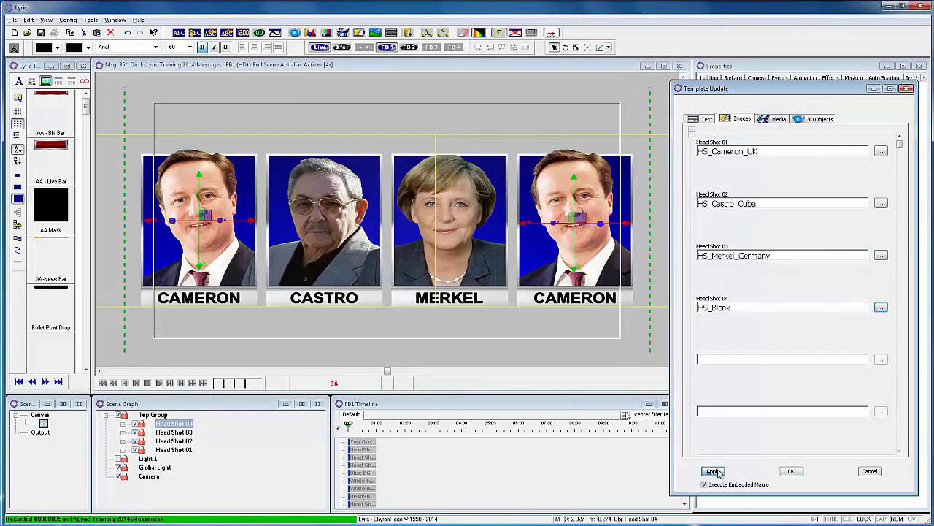
Step: Replace the Head Shot 04 image with HS_Obama_USA.tif, then apply and close the template update
{"action": "left_click", "coordinate": [881, 308]}
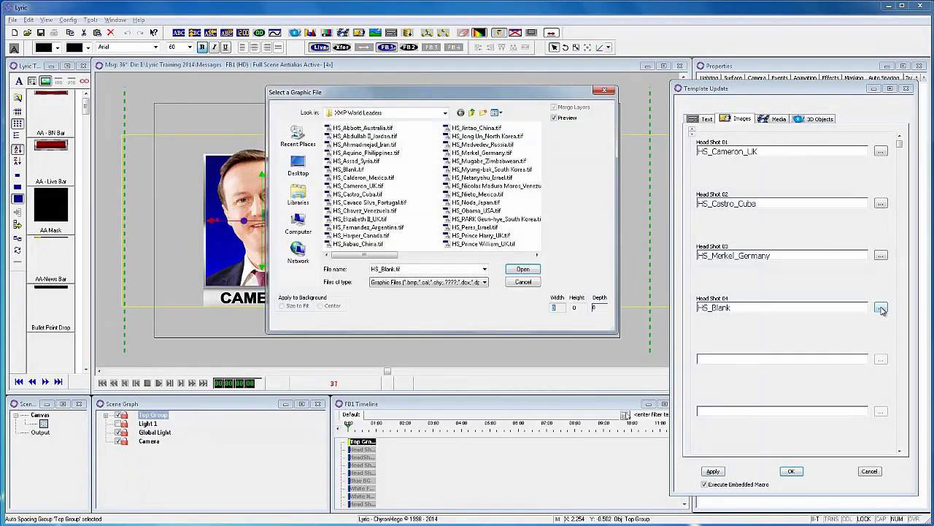
{"action": "left_click", "coordinate": [537, 256]}
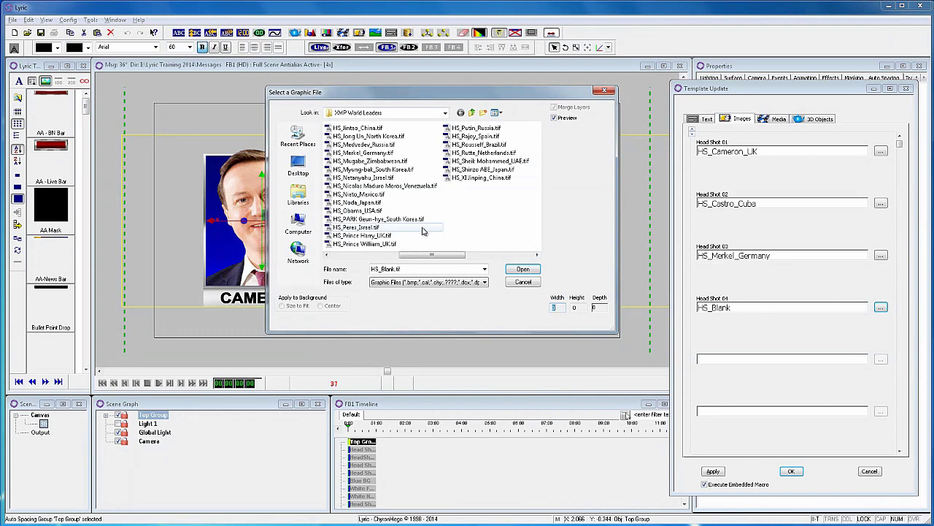
{"action": "left_click", "coordinate": [368, 211]}
{"action": "left_click", "coordinate": [523, 269]}
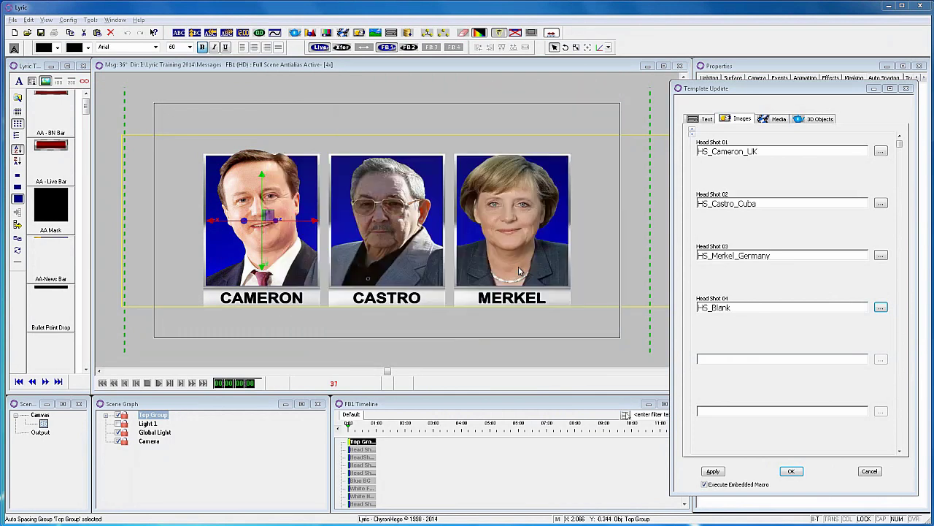
{"action": "left_click", "coordinate": [713, 471]}
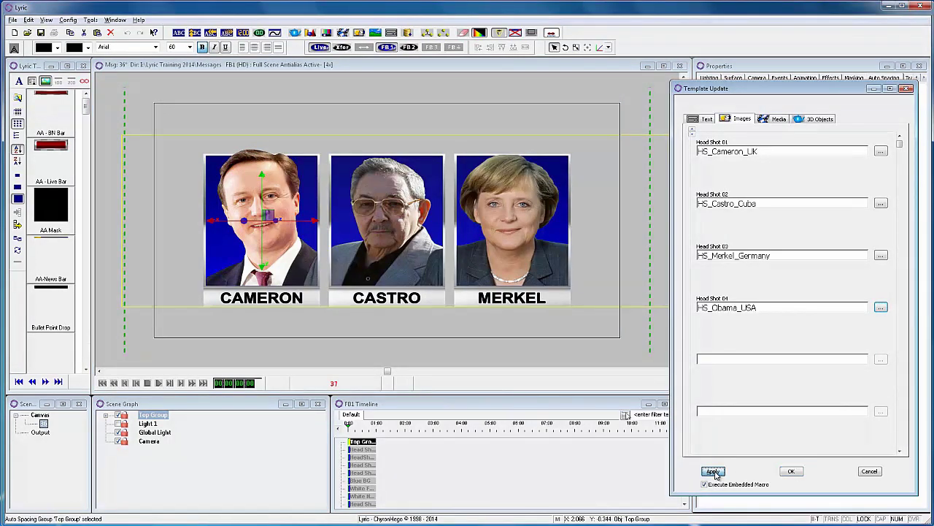
{"action": "left_click", "coordinate": [791, 471]}
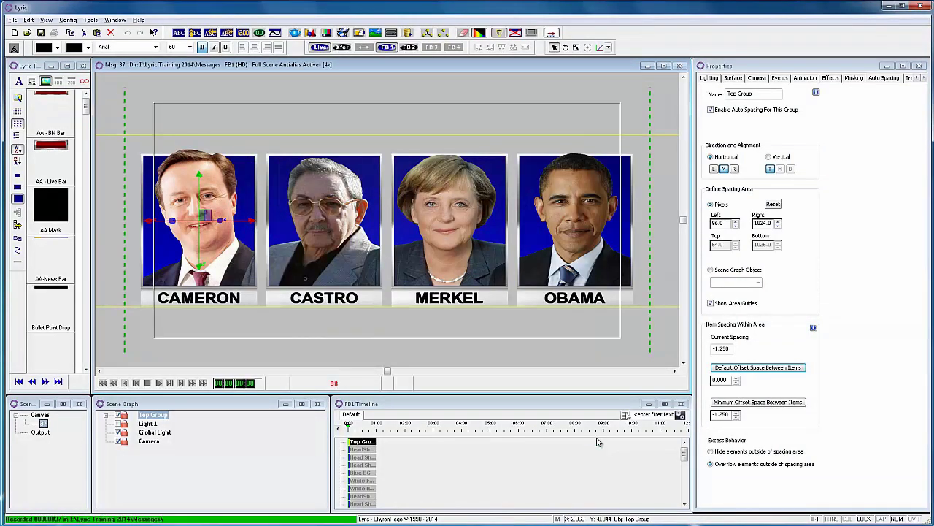
Step: Remove the Head Shot 02 group's Head Shot Mask from the Layer 1 masking sources and its Head Shot 02 image from the targets
{"action": "left_click", "coordinate": [324, 218]}
{"action": "left_click", "coordinate": [852, 78]}
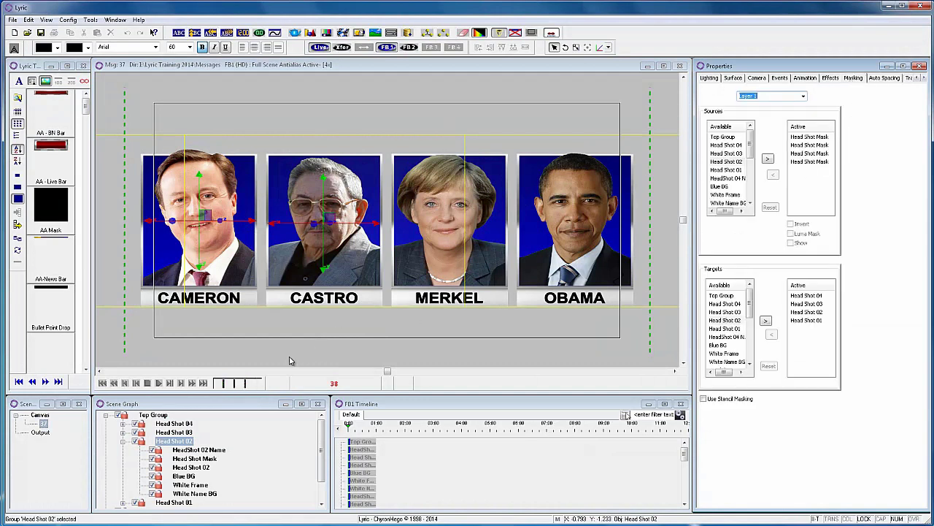
{"action": "left_click", "coordinate": [194, 458]}
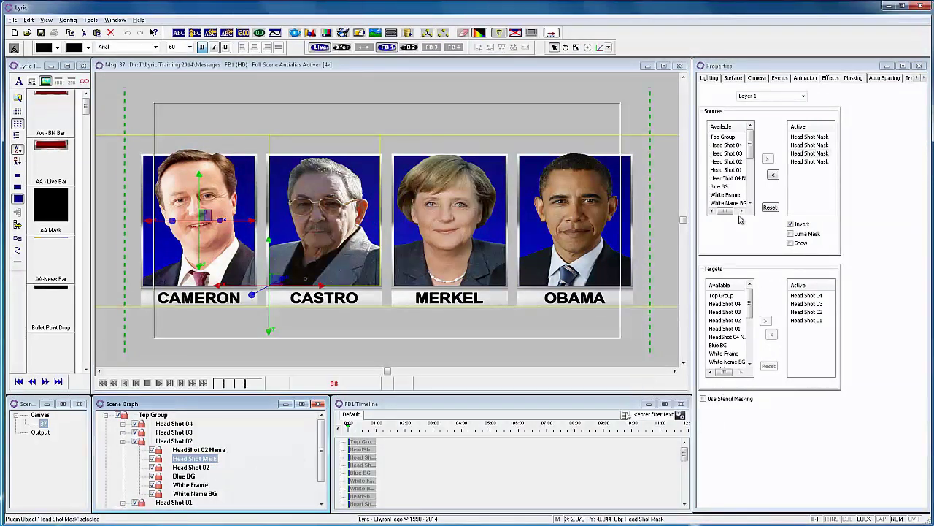
{"action": "left_click", "coordinate": [773, 176]}
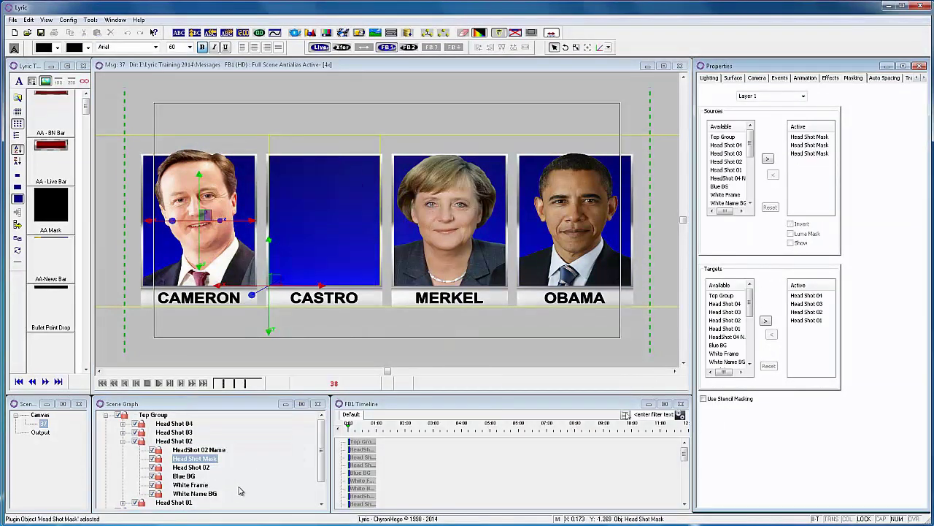
{"action": "double_click", "coordinate": [204, 471]}
{"action": "left_click", "coordinate": [771, 336]}
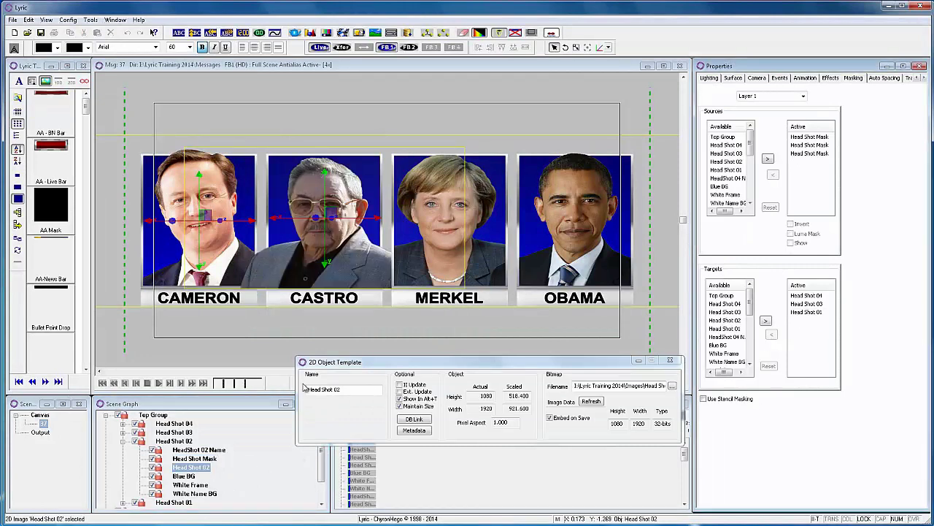
Step: Set up masking Layer 2 with the Head Shot 02 group's mask as an inverted source and the Head Shot 02 image as target
{"action": "left_click", "coordinate": [201, 458]}
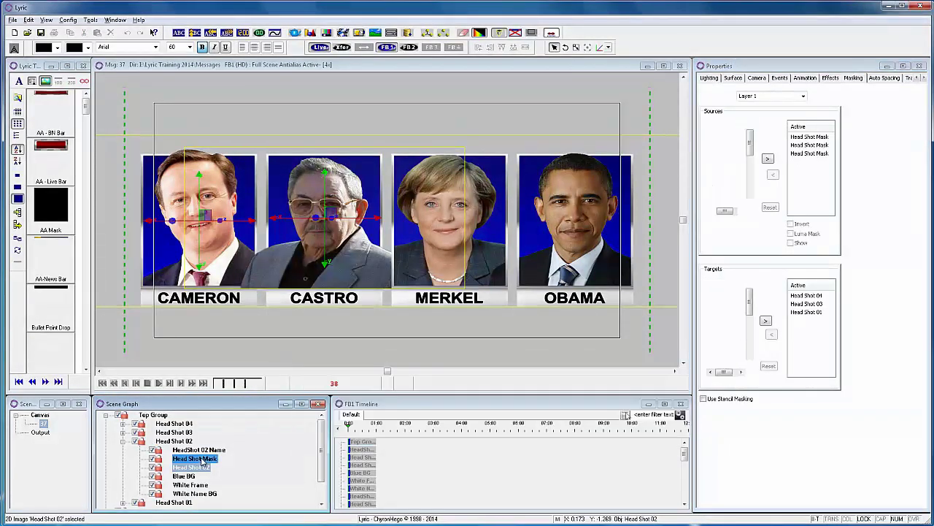
{"action": "left_click", "coordinate": [803, 96]}
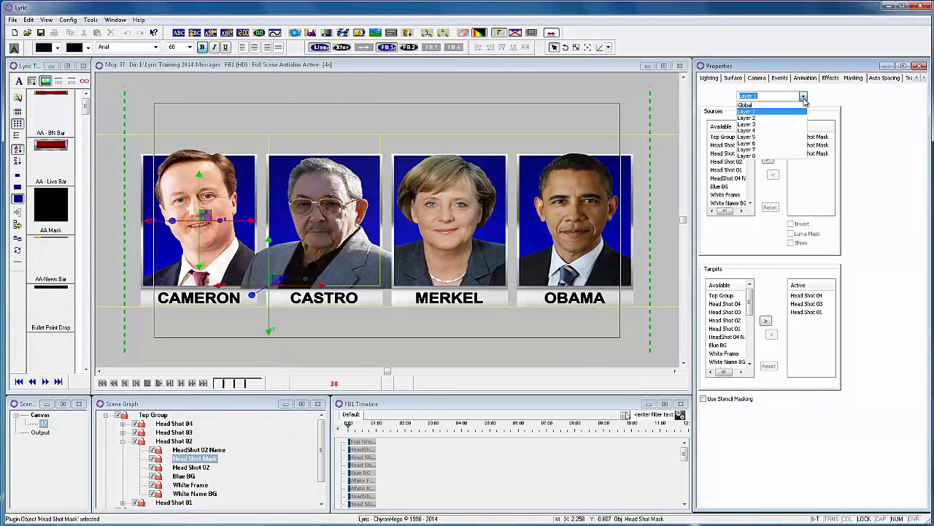
{"action": "left_click", "coordinate": [775, 116]}
{"action": "left_click", "coordinate": [767, 160]}
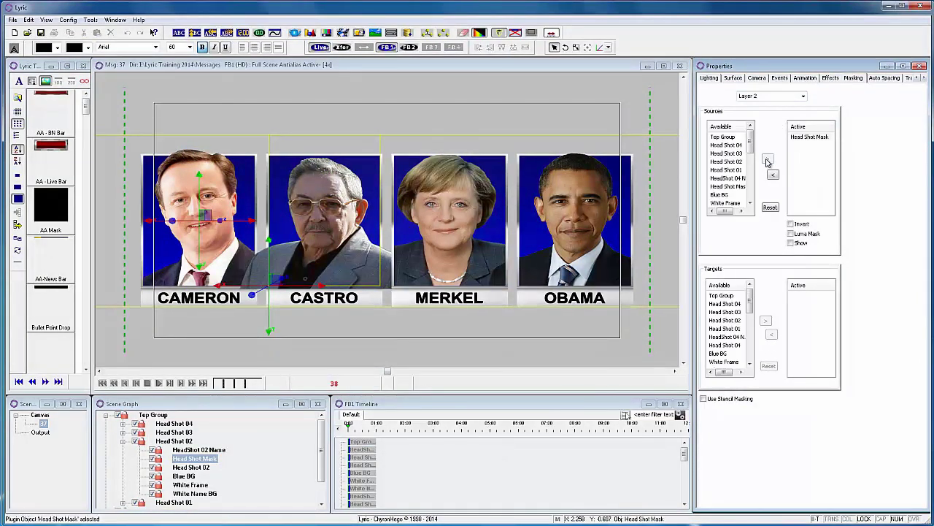
{"action": "left_click", "coordinate": [790, 224]}
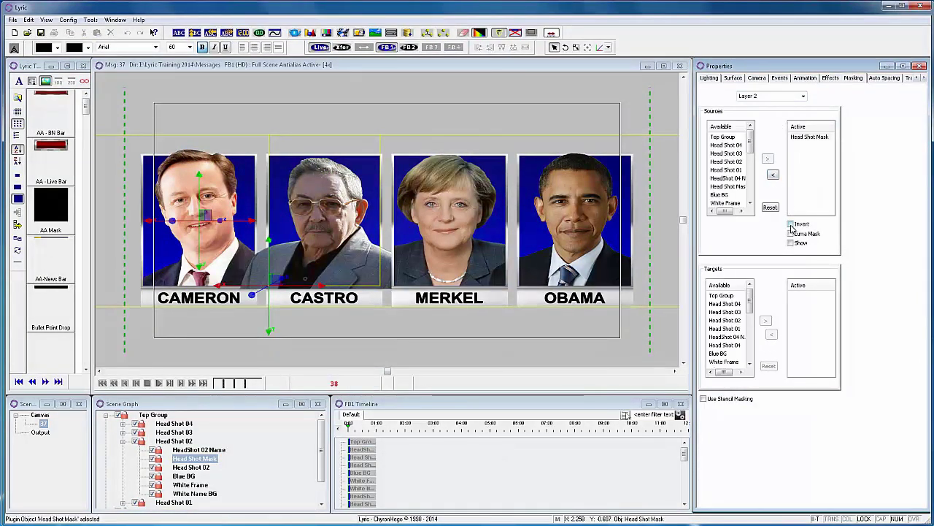
{"action": "left_click", "coordinate": [202, 468]}
{"action": "double_click", "coordinate": [201, 468]}
{"action": "left_click", "coordinate": [767, 322]}
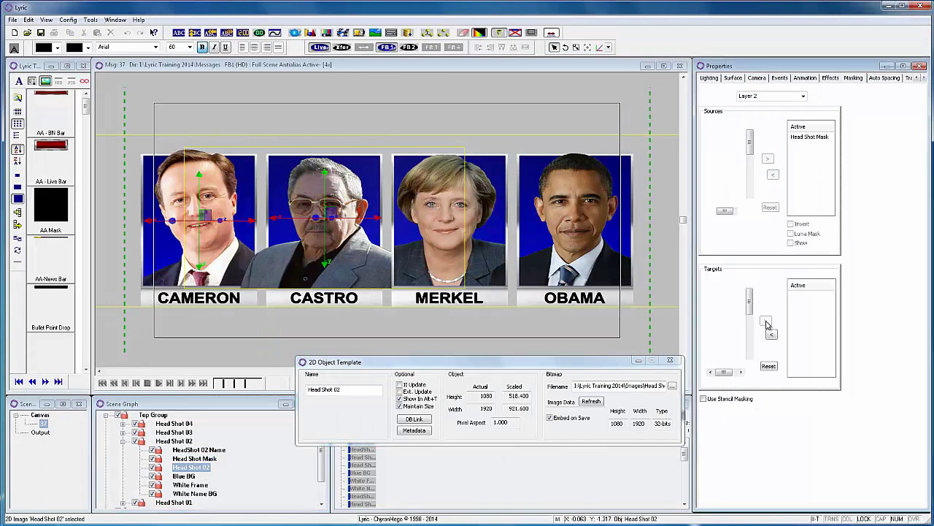
Step: Remove the Head Shot Mask objects of the Head Shot 03 and Head Shot 04 groups from the Layer 1 masking sources
{"action": "left_click", "coordinate": [123, 441]}
{"action": "left_click", "coordinate": [123, 432]}
{"action": "left_click", "coordinate": [216, 451]}
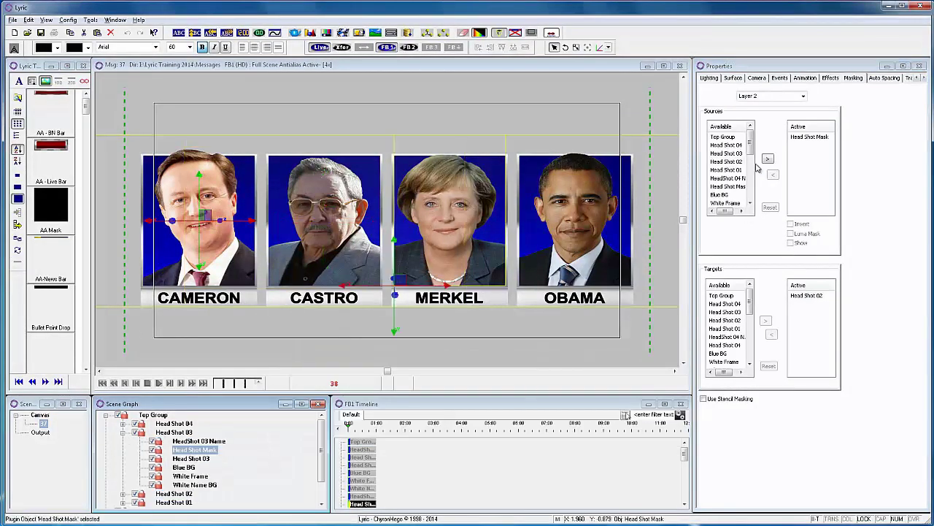
{"action": "left_click", "coordinate": [803, 96]}
{"action": "left_click", "coordinate": [787, 111]}
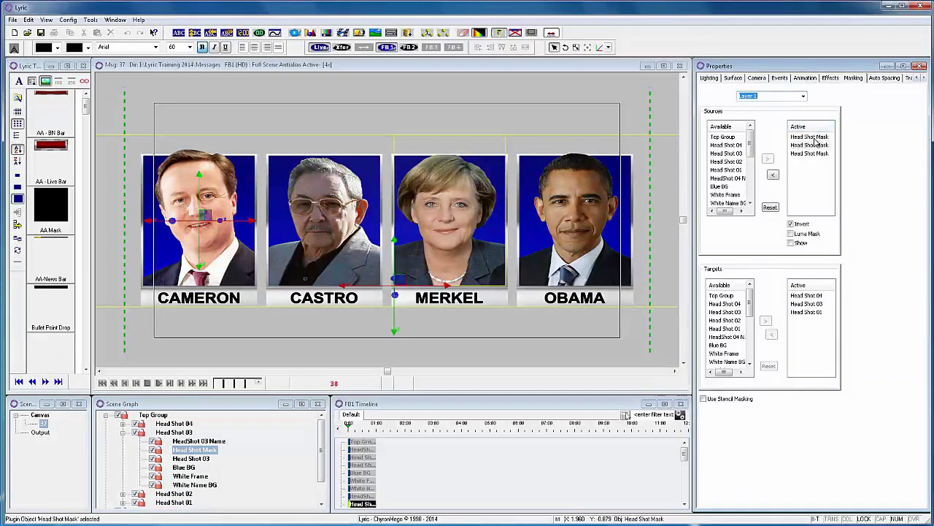
{"action": "left_click", "coordinate": [773, 174]}
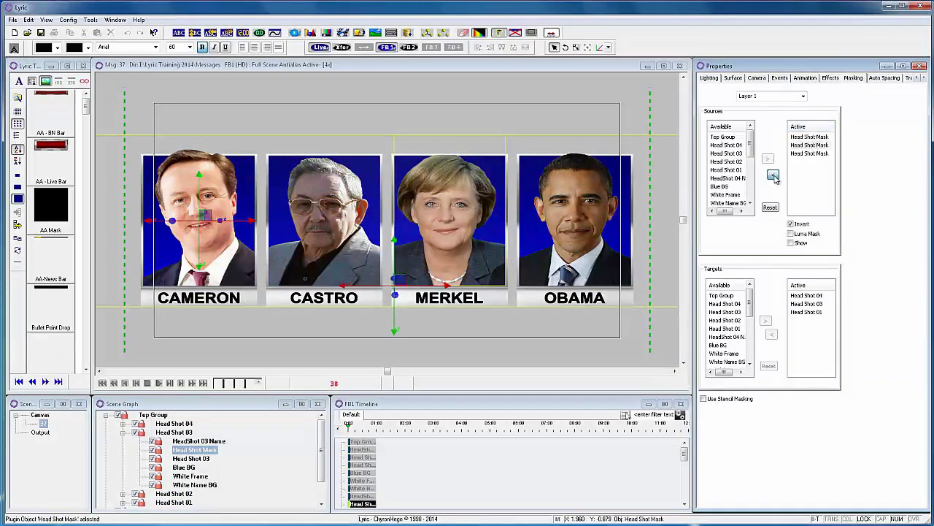
{"action": "left_click", "coordinate": [122, 424]}
{"action": "left_click", "coordinate": [215, 443]}
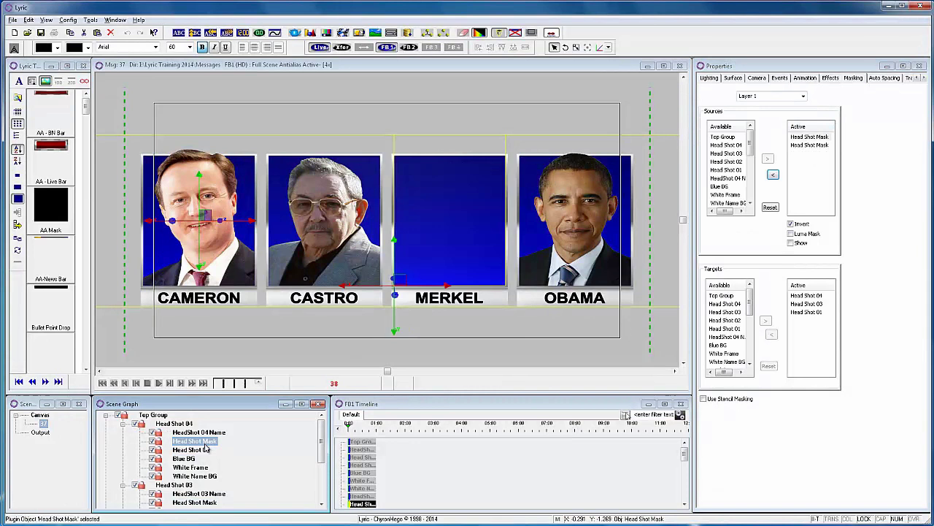
{"action": "left_click", "coordinate": [773, 175]}
Step: Remove the Head Shot 03 and Head Shot 04 images from the Layer 1 masking targets
{"action": "left_click", "coordinate": [819, 304]}
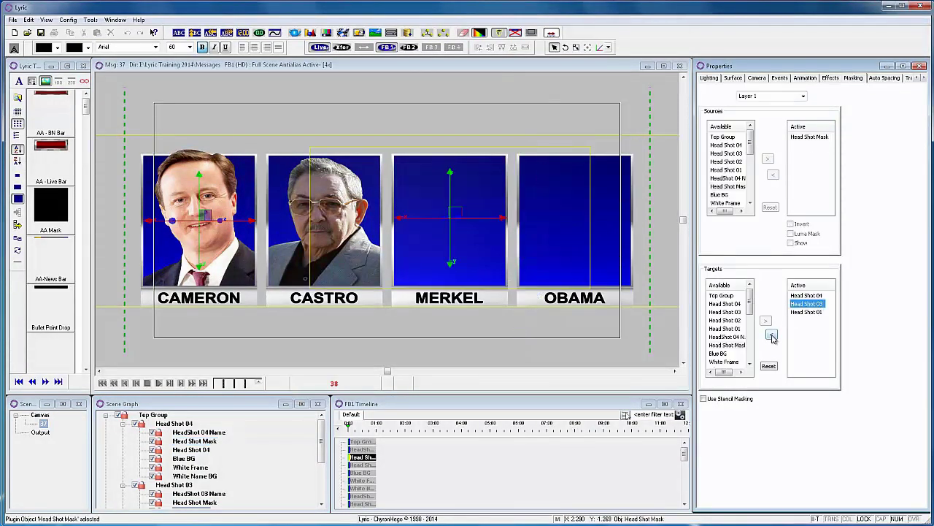
{"action": "left_click", "coordinate": [771, 334]}
{"action": "left_click", "coordinate": [806, 295]}
{"action": "left_click", "coordinate": [770, 334]}
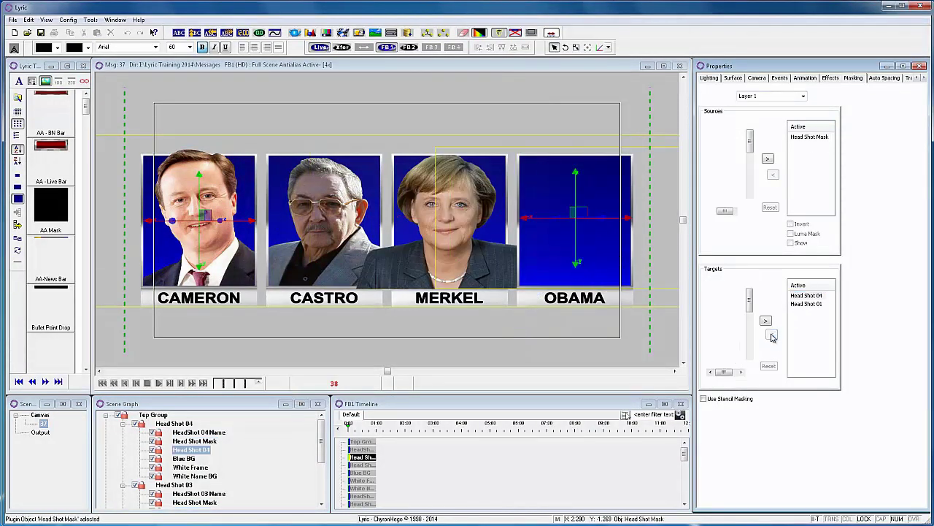
Step: Set up masking Layer 3 with the Head Shot 03 group's mask as an inverted source and the Head Shot 03 image as target
{"action": "scroll", "coordinate": [263, 482], "scroll_direction": "down", "scroll_amount": 2}
{"action": "left_click", "coordinate": [212, 467]}
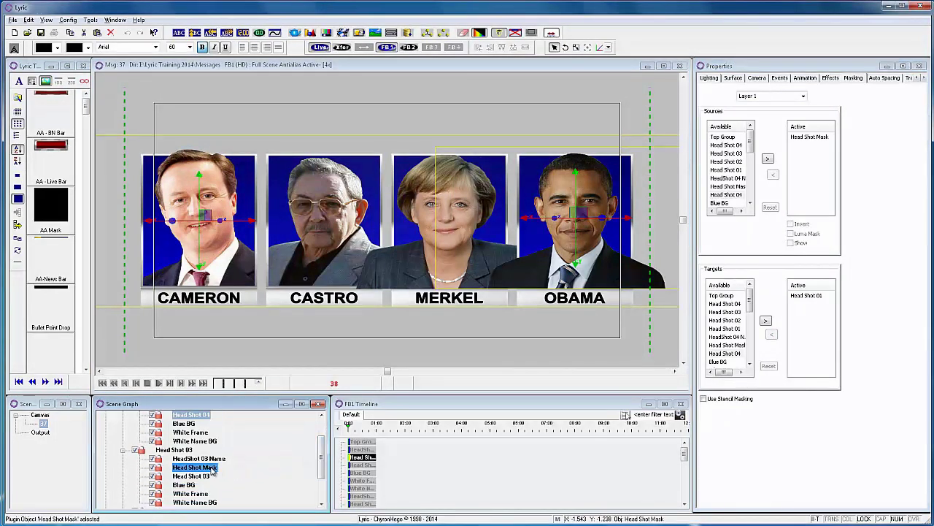
{"action": "left_click", "coordinate": [804, 96]}
{"action": "left_click", "coordinate": [774, 124]}
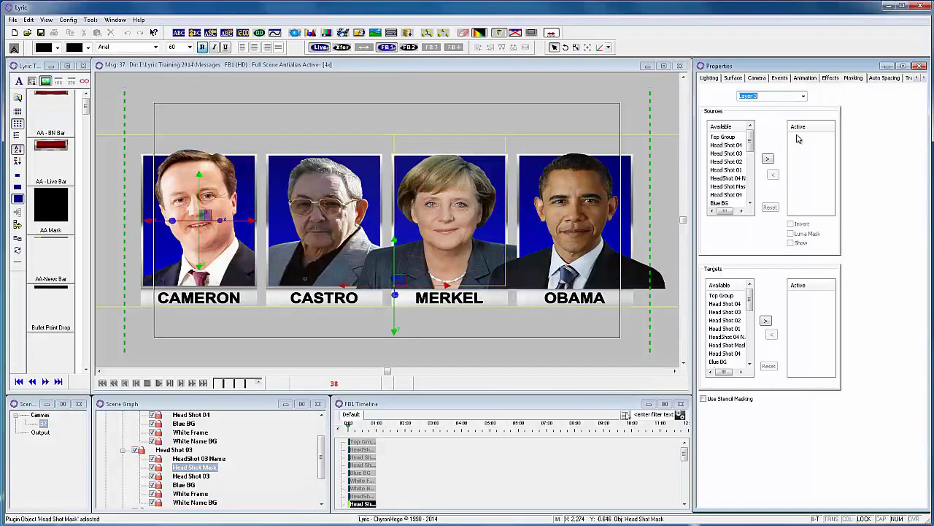
{"action": "left_click", "coordinate": [768, 159]}
{"action": "left_click", "coordinate": [791, 224]}
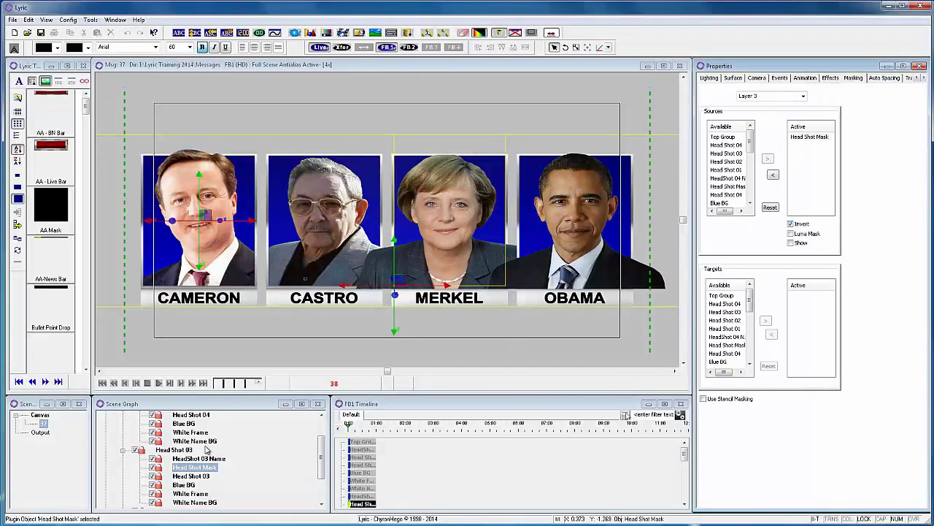
{"action": "double_click", "coordinate": [204, 479]}
{"action": "left_click", "coordinate": [766, 322]}
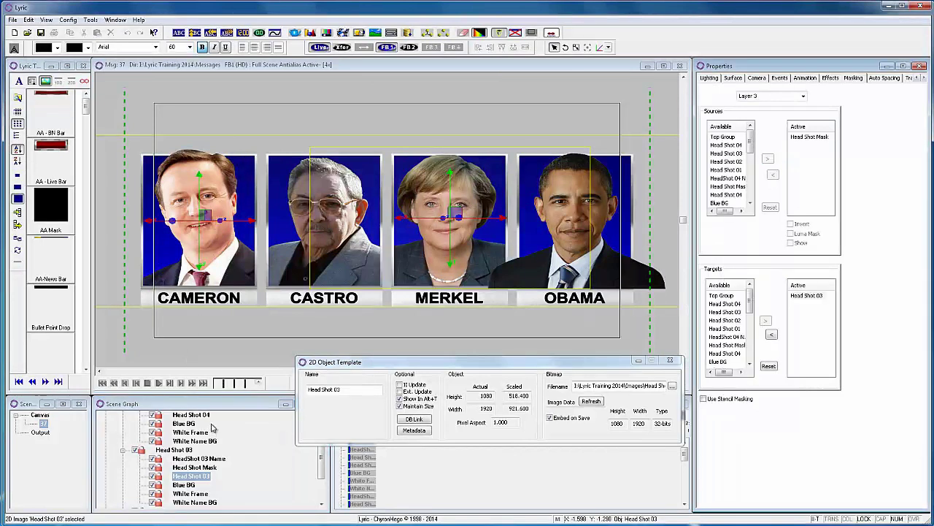
Step: Set up masking Layer 4 with the Head Shot 04 group's mask as an inverted source and the Head Shot 04 image as target
{"action": "scroll", "coordinate": [274, 454], "scroll_direction": "up", "scroll_amount": 2}
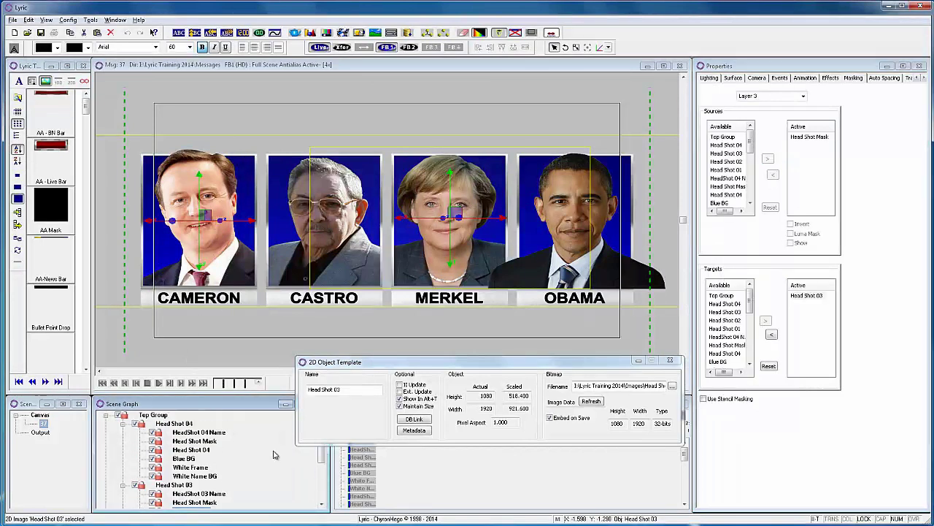
{"action": "left_click", "coordinate": [211, 442]}
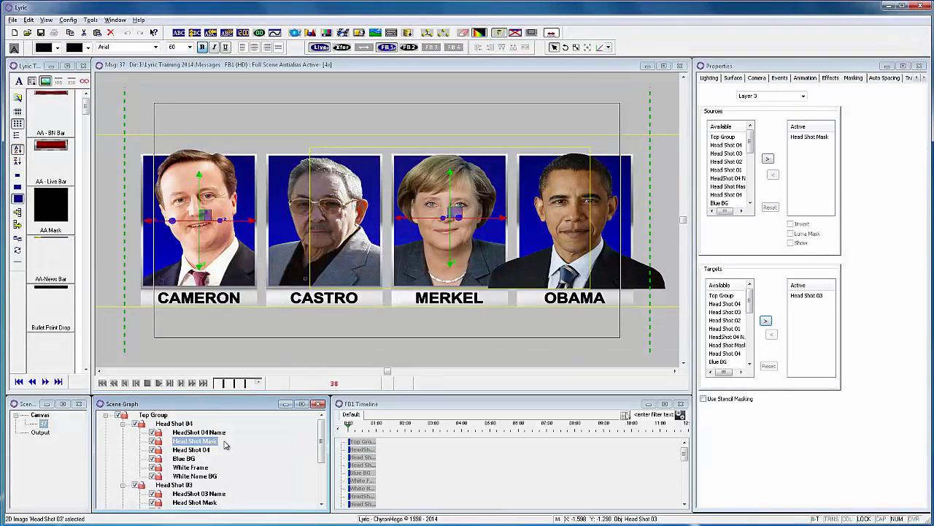
{"action": "left_click", "coordinate": [803, 96]}
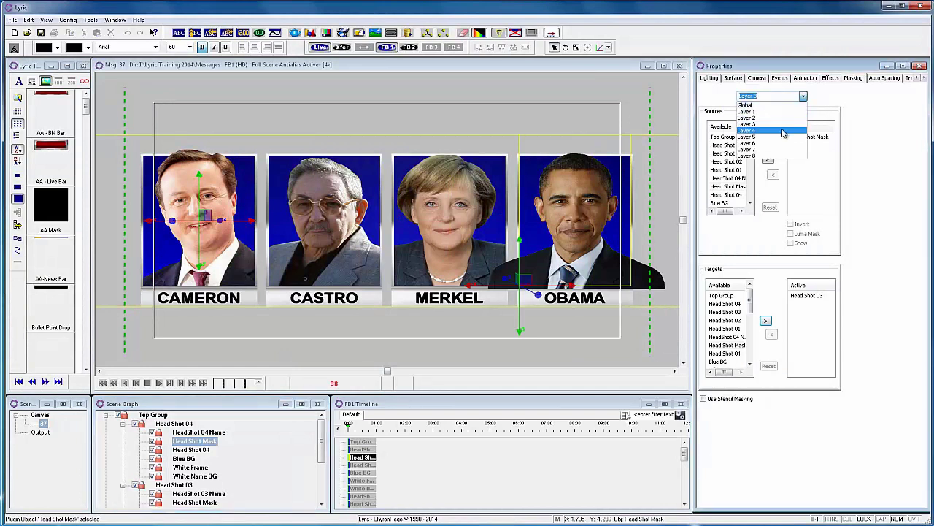
{"action": "left_click", "coordinate": [785, 132]}
{"action": "left_click", "coordinate": [768, 158]}
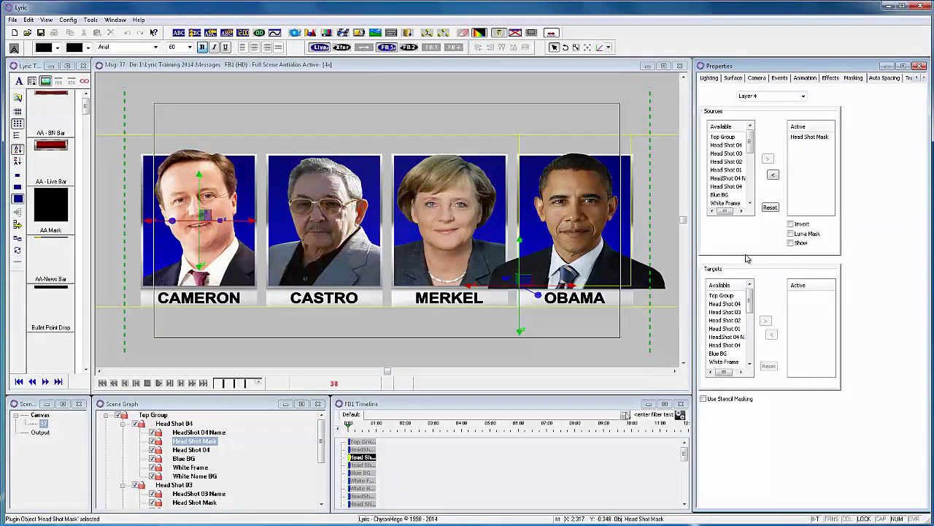
{"action": "left_click", "coordinate": [790, 224]}
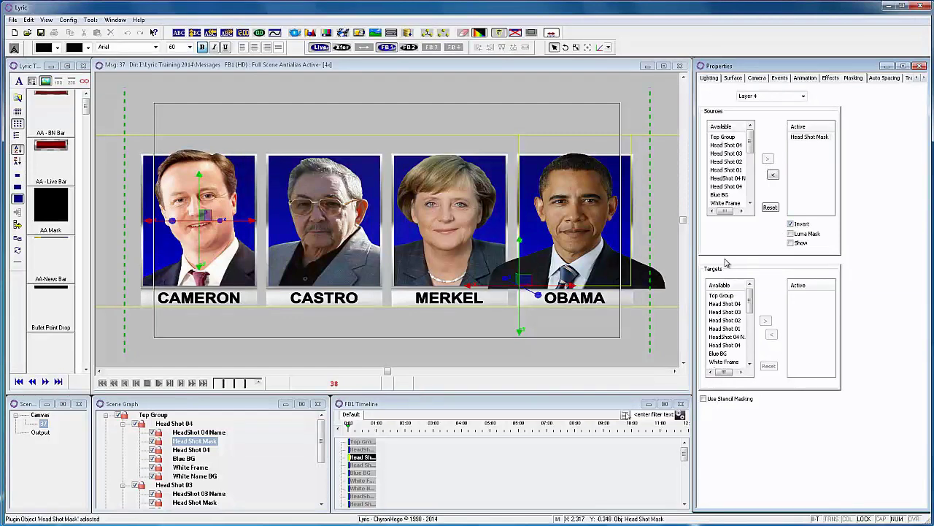
{"action": "double_click", "coordinate": [210, 451]}
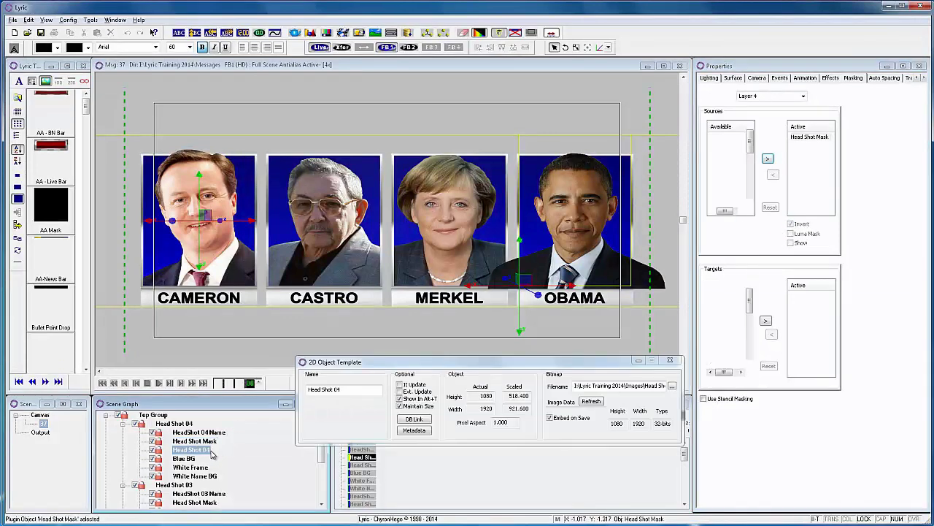
{"action": "left_click", "coordinate": [764, 321]}
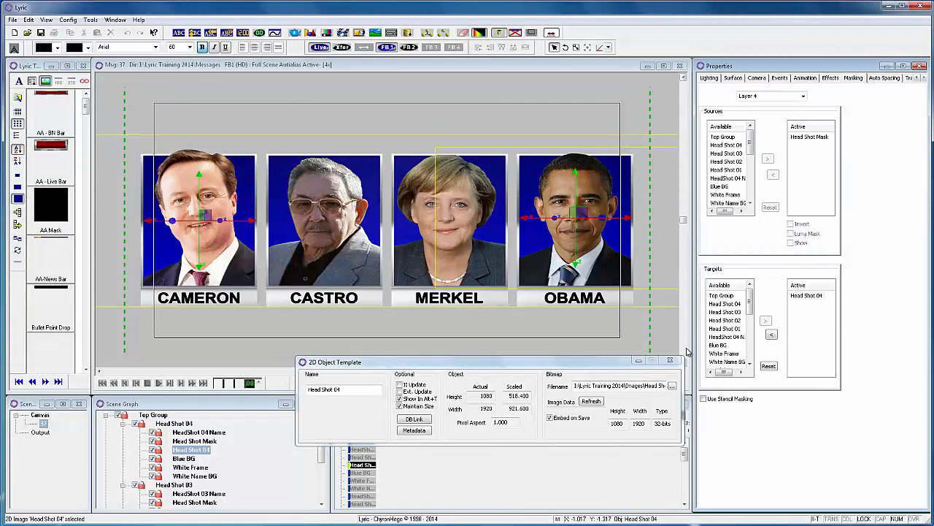